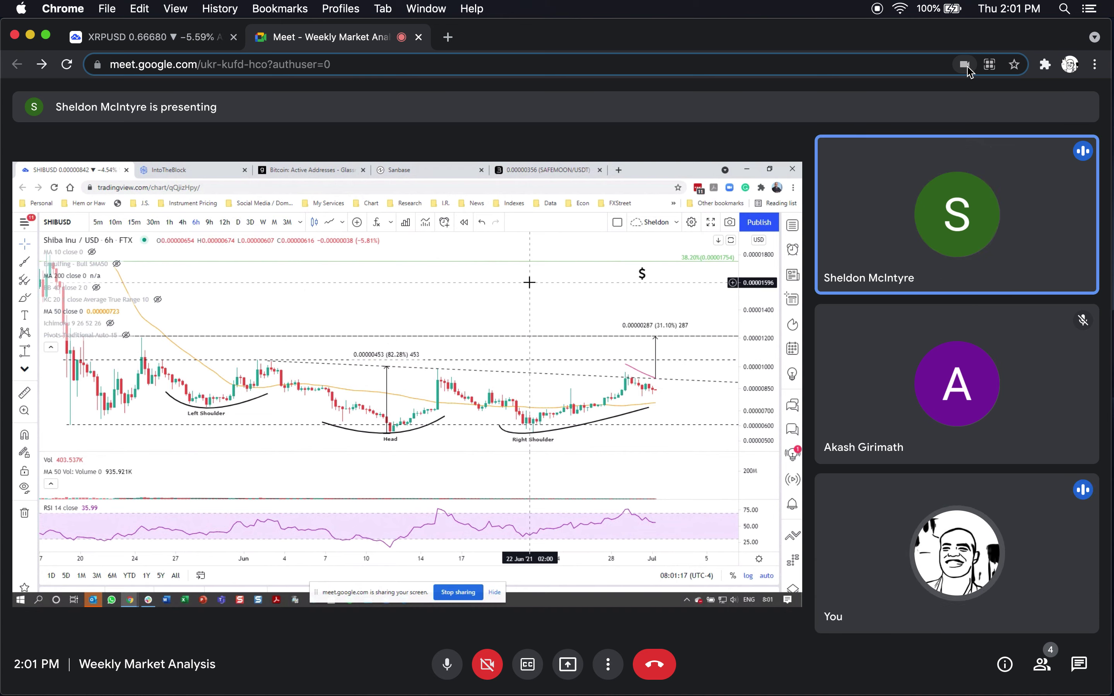
Share the entire screen in Google Meet, taking over as main presenter.
mouse_move(962, 218)
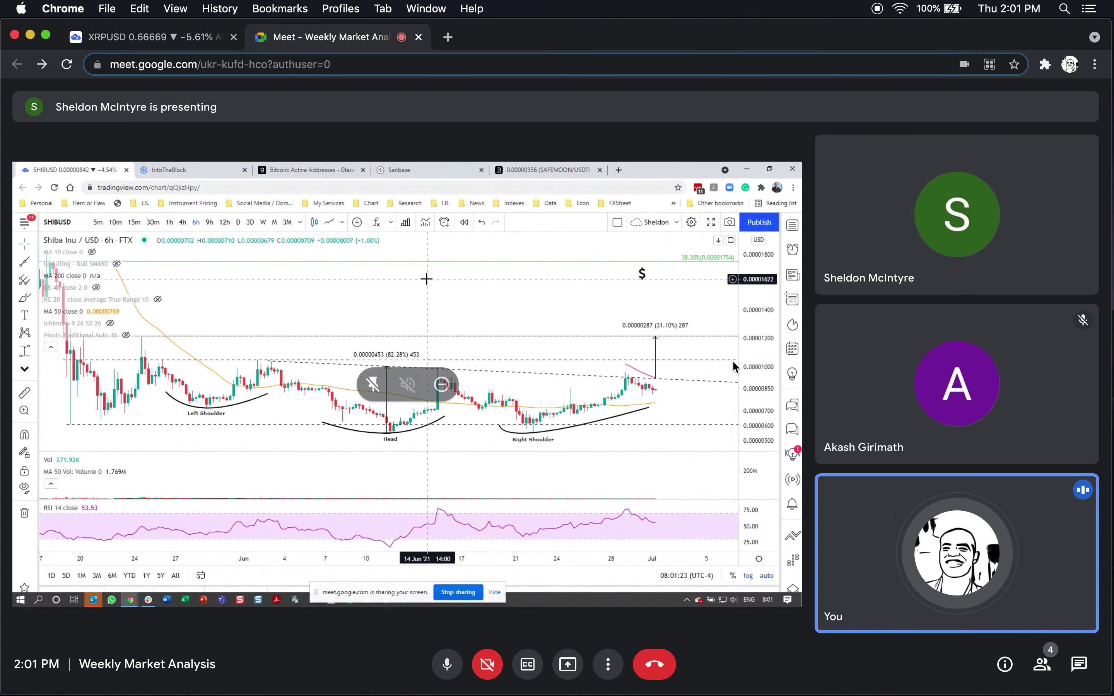
mouse_move(826, 361)
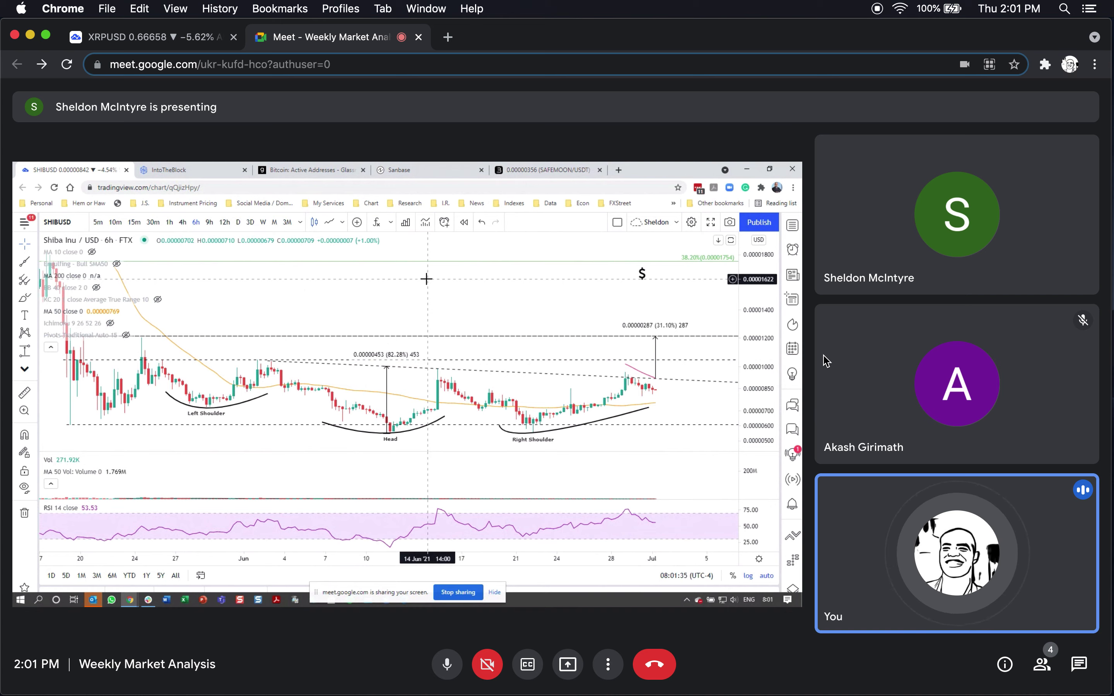
mouse_move(737, 387)
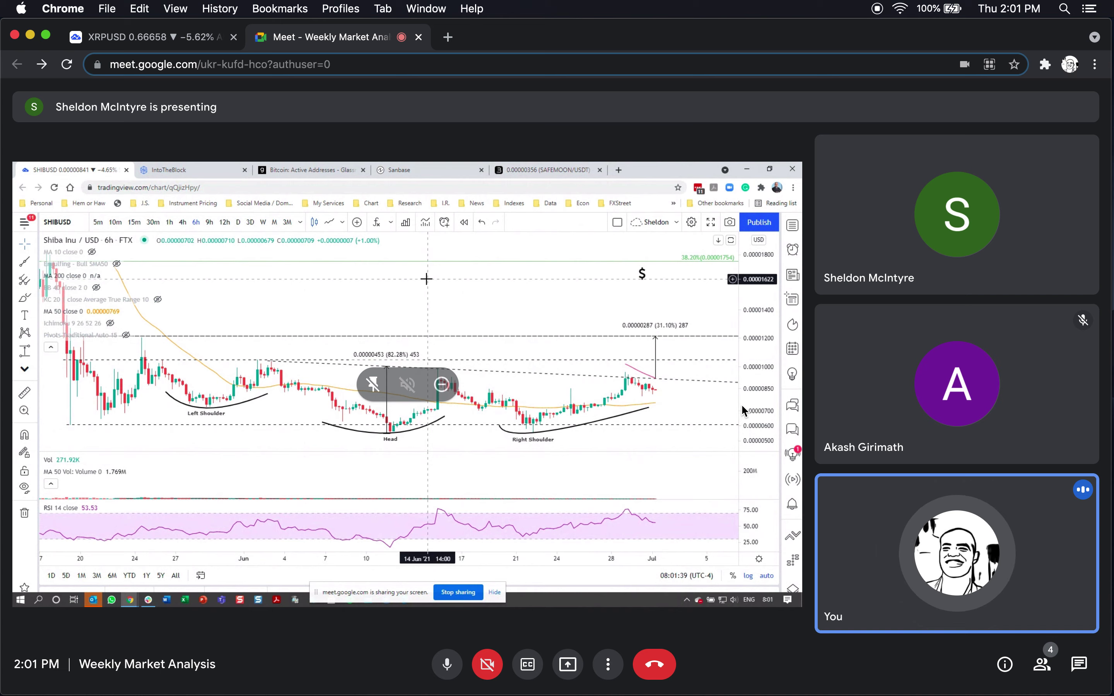
mouse_move(891, 343)
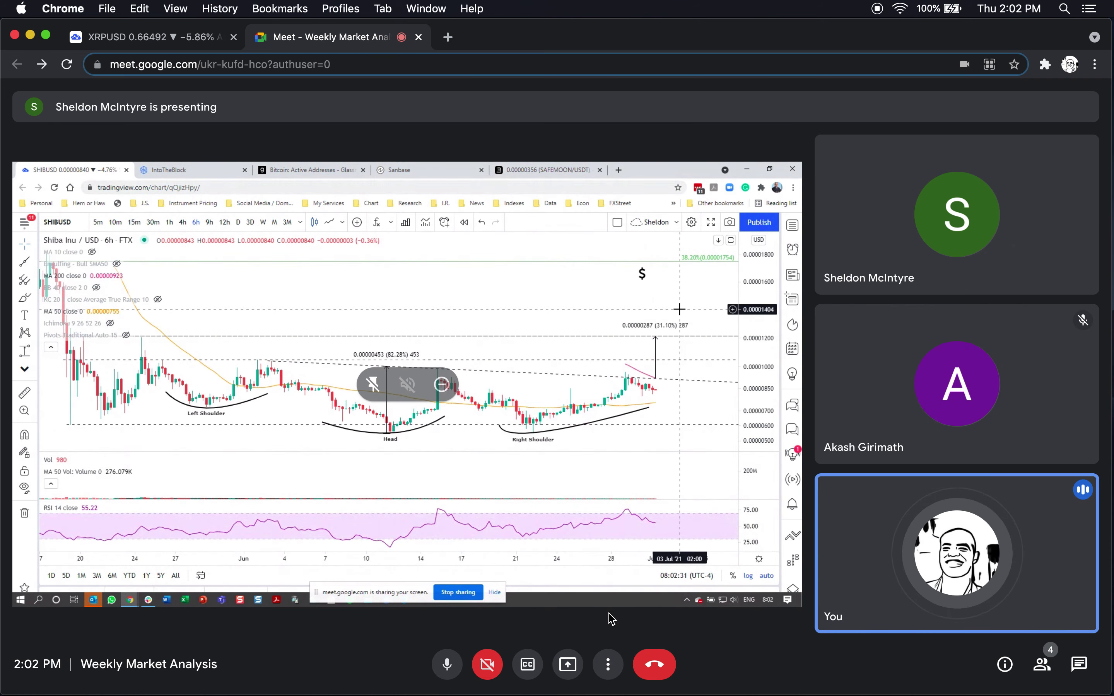
left_click(569, 664)
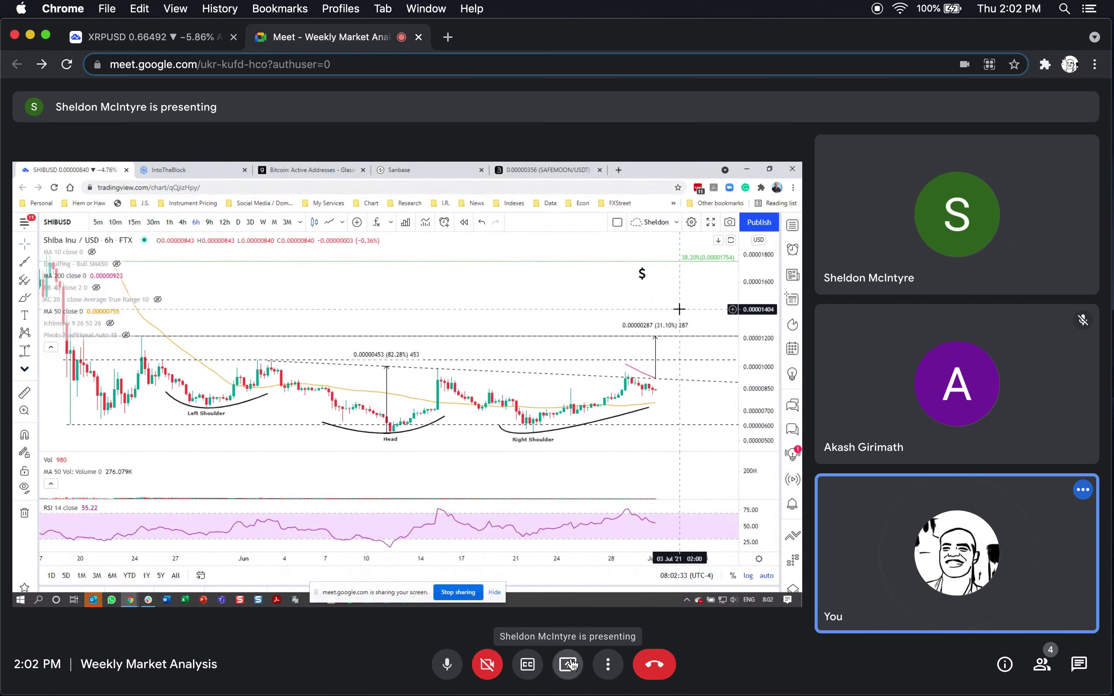
left_click(666, 565)
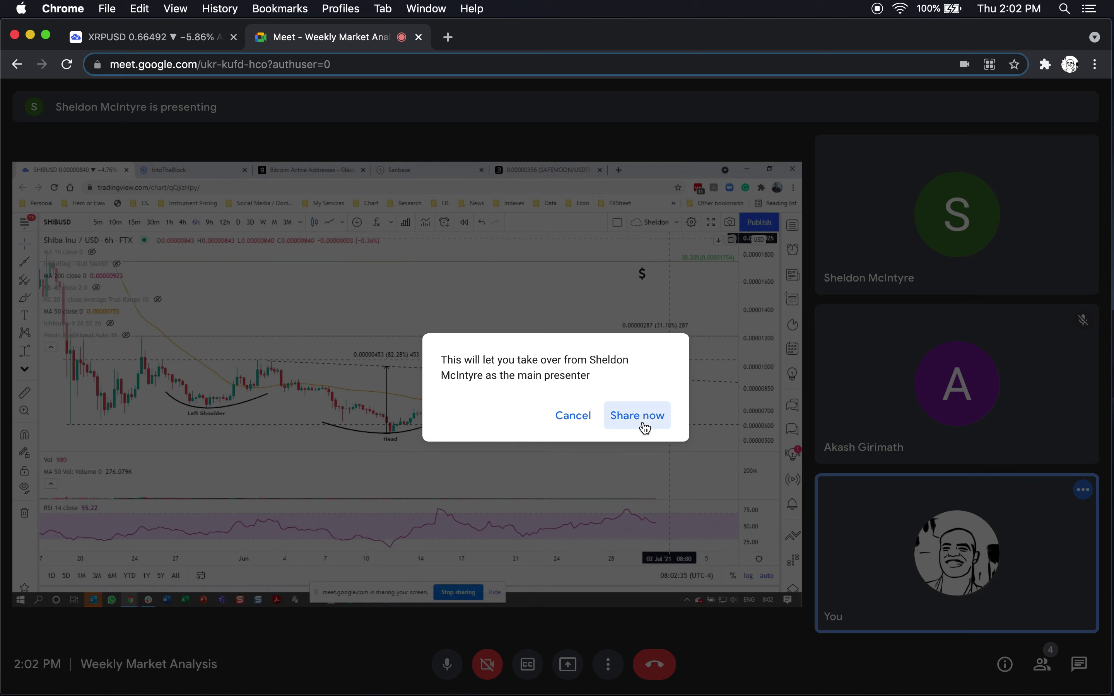
left_click(638, 417)
left_click(505, 192)
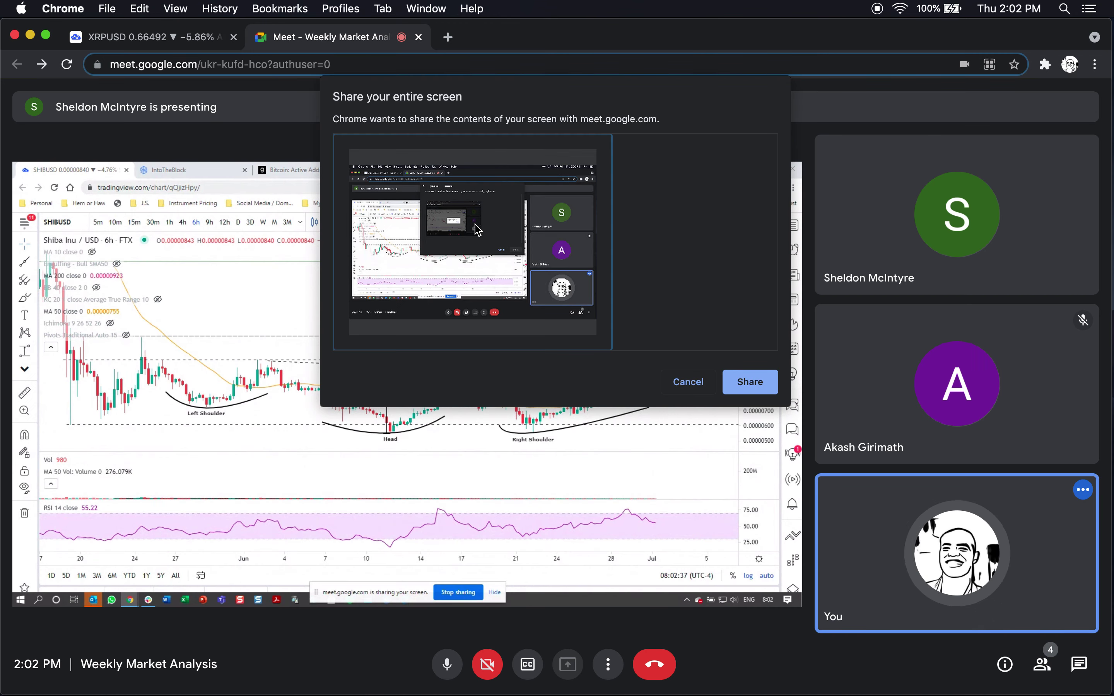
left_click(750, 382)
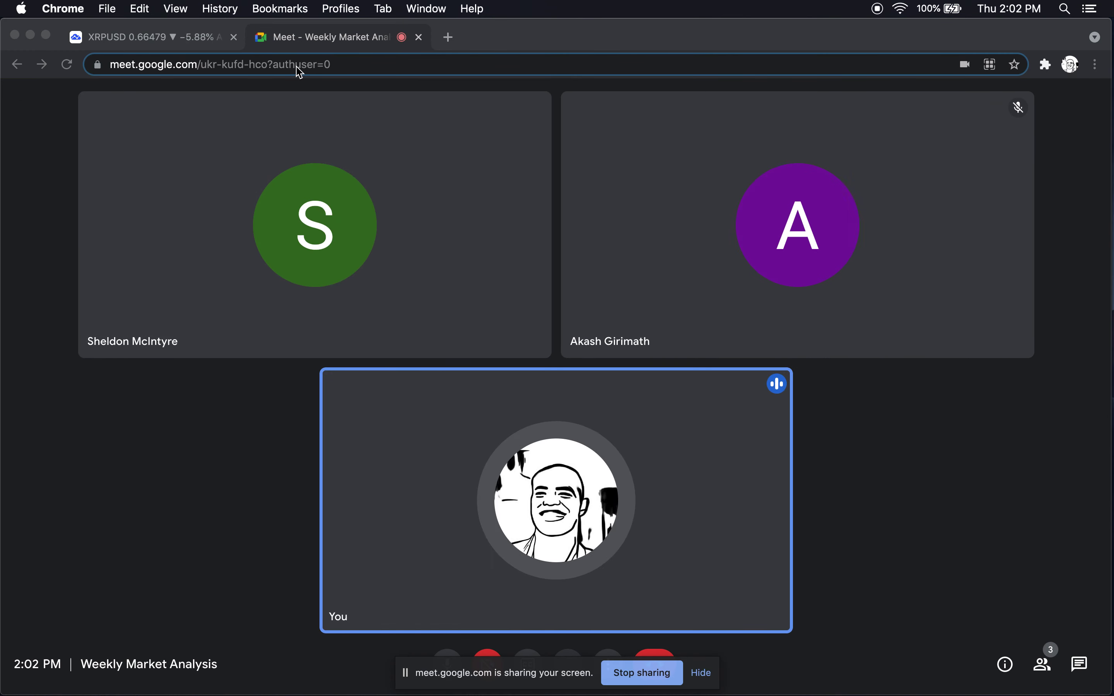
left_click(163, 41)
Load the SHIBUSDT chart on 12h candles and stretch the price scale.
key("Down")
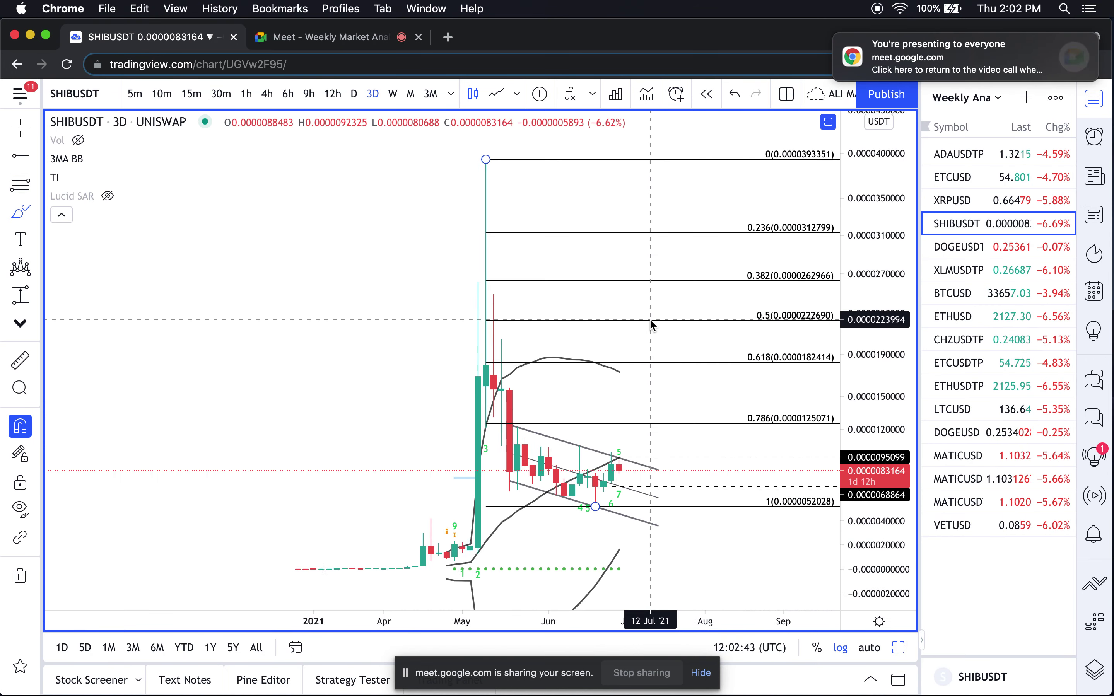
left_click(332, 94)
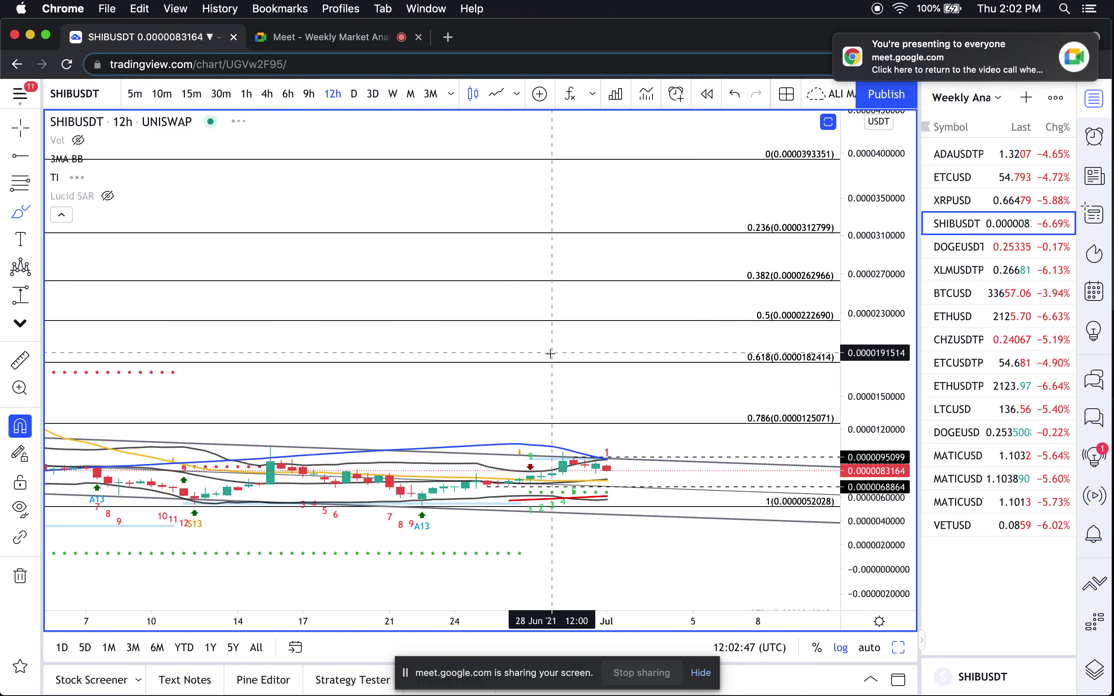
left_click_drag(882, 510, 882, 442)
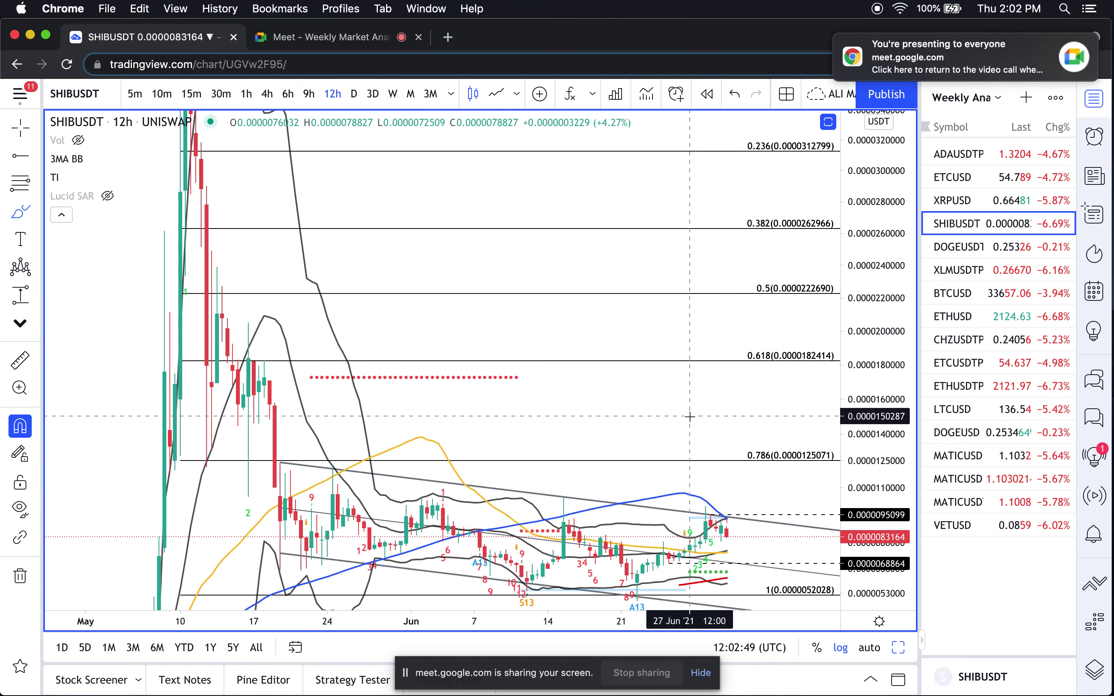
Delete the stray freehand stroke and hide the 3MA BB and TI indicators.
left_click_drag(678, 263, 693, 413)
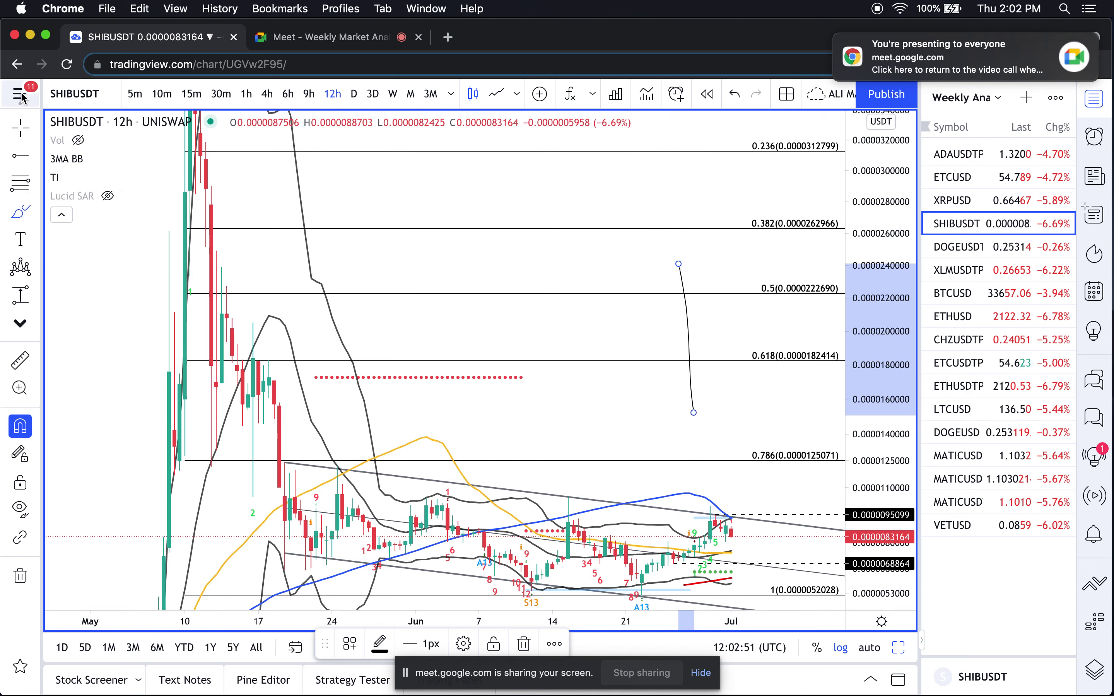
left_click(24, 131)
key("Delete")
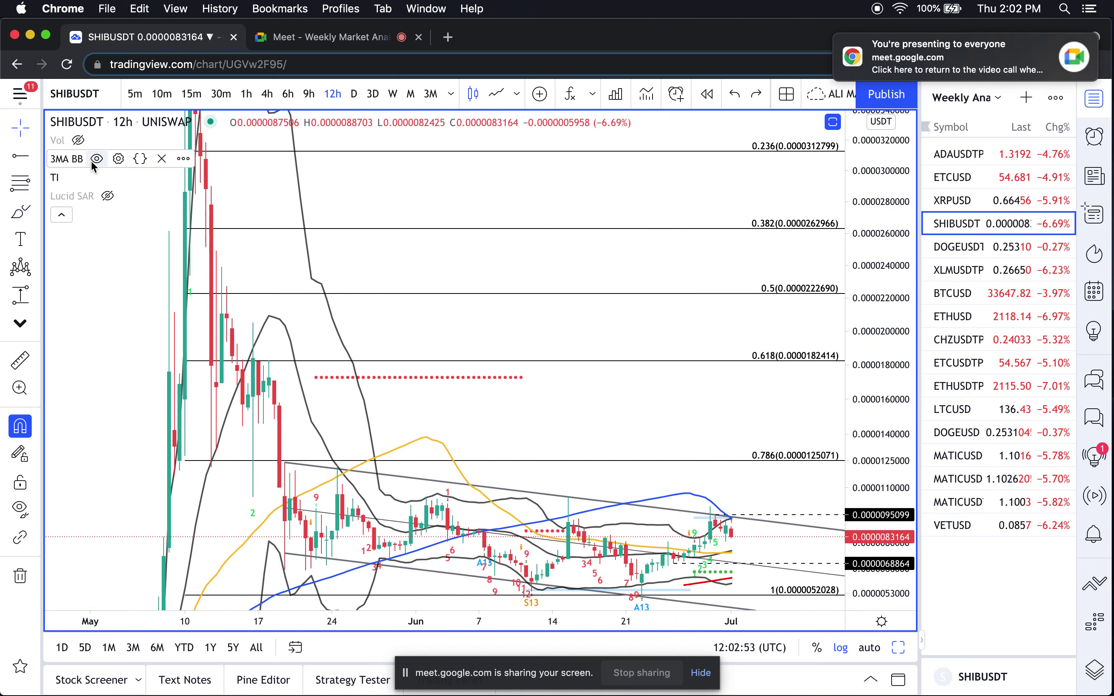
left_click(96, 158)
left_click(77, 177)
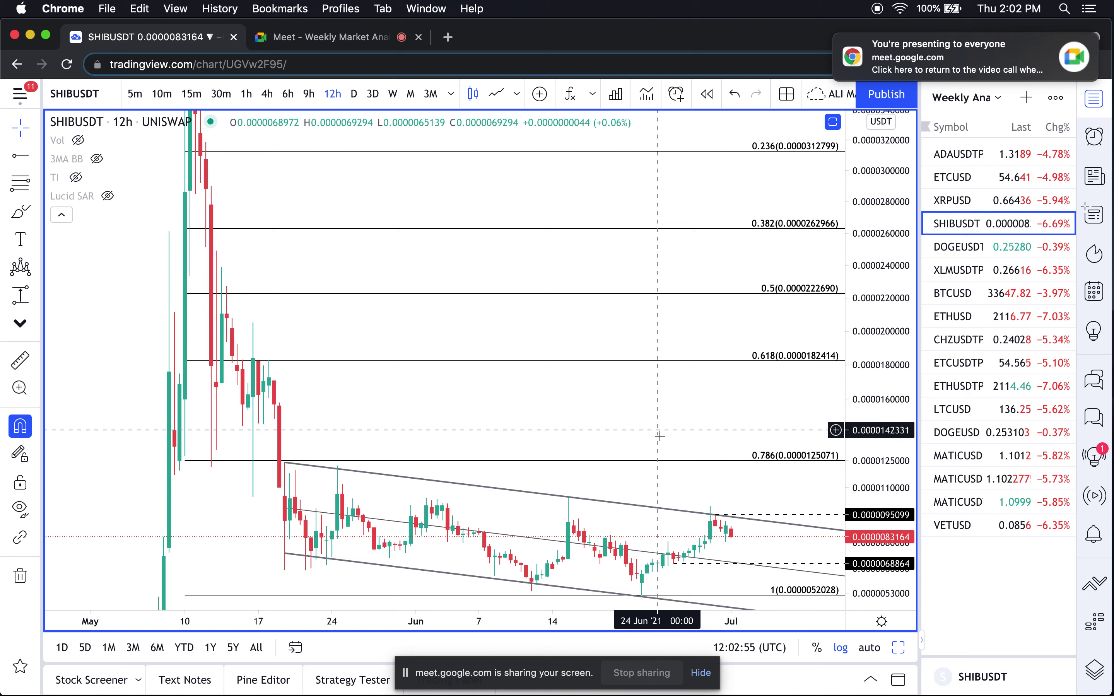
Brush a projected path dipping from the last candle, then rising toward the 0.786 Fib level.
left_click_drag(672, 406, 617, 304)
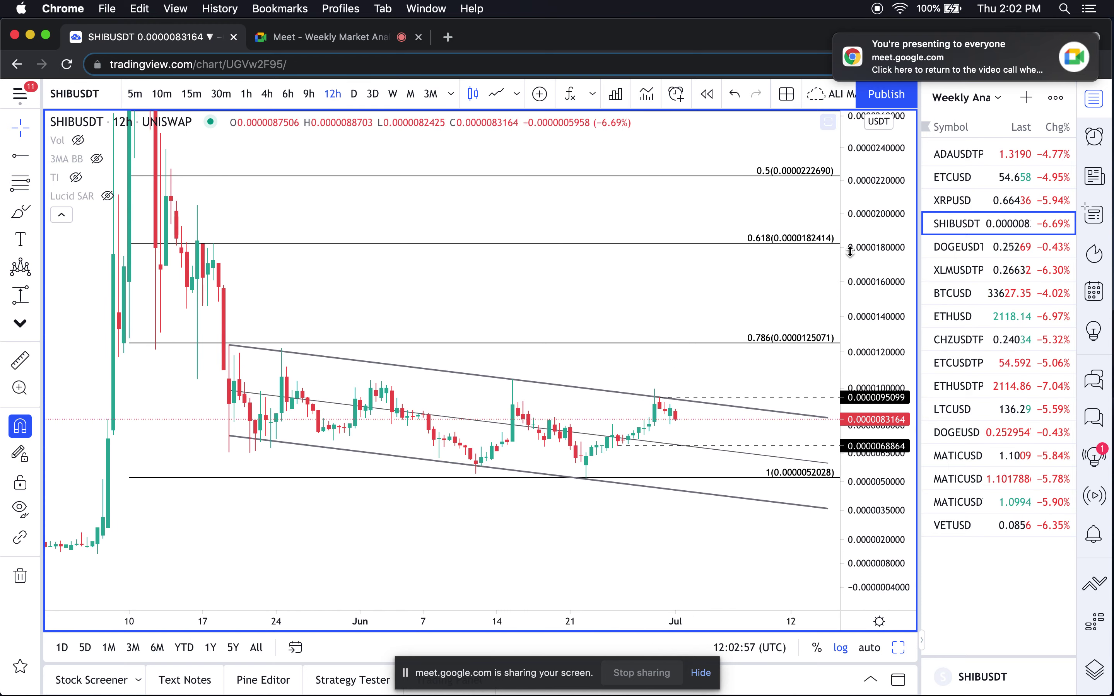
left_click_drag(594, 534, 590, 472)
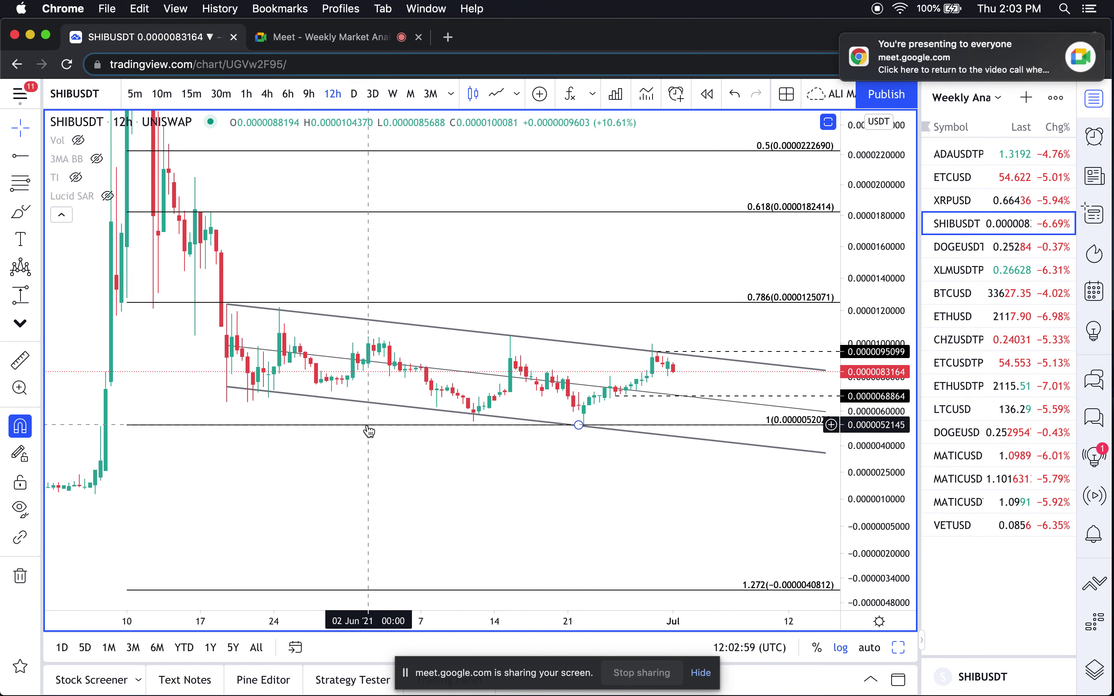
scroll(367, 431, "down", 2)
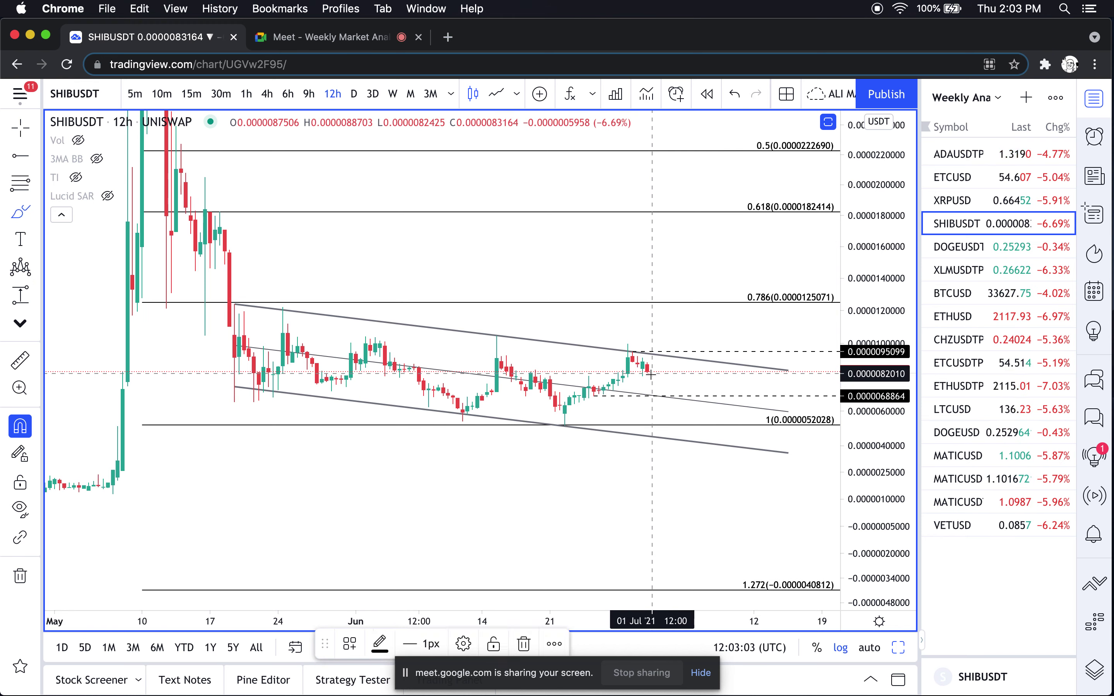
left_click_drag(654, 376, 666, 396)
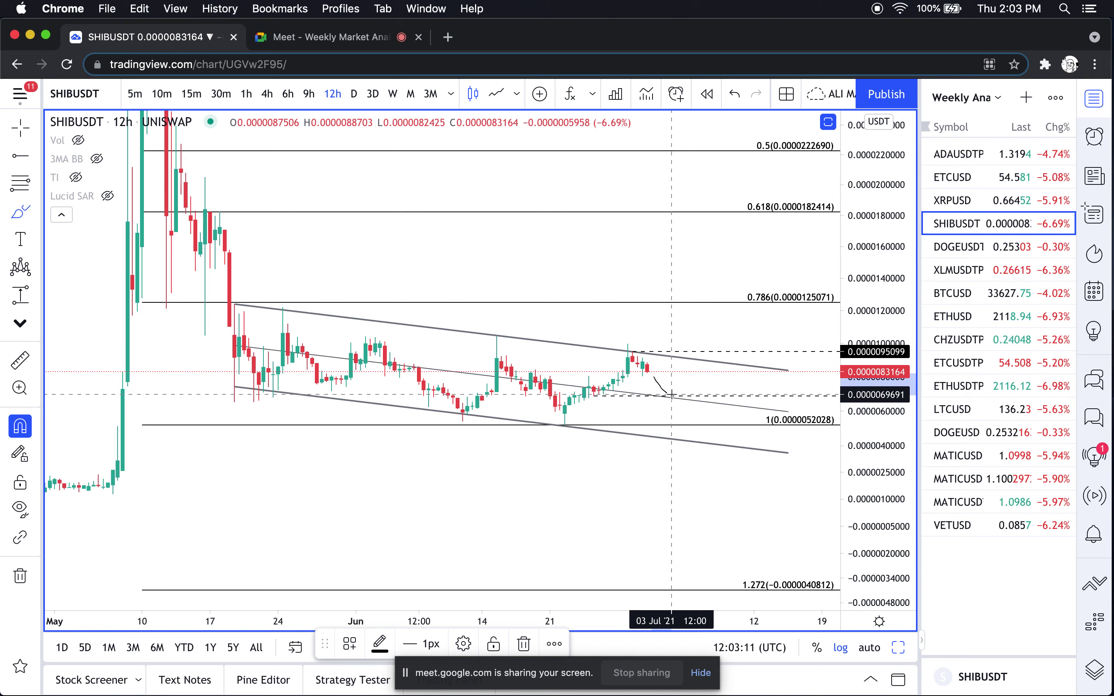
mouse_move(671, 395)
left_mouse_down()
mouse_move(697, 355)
mouse_move(686, 350)
left_mouse_up()
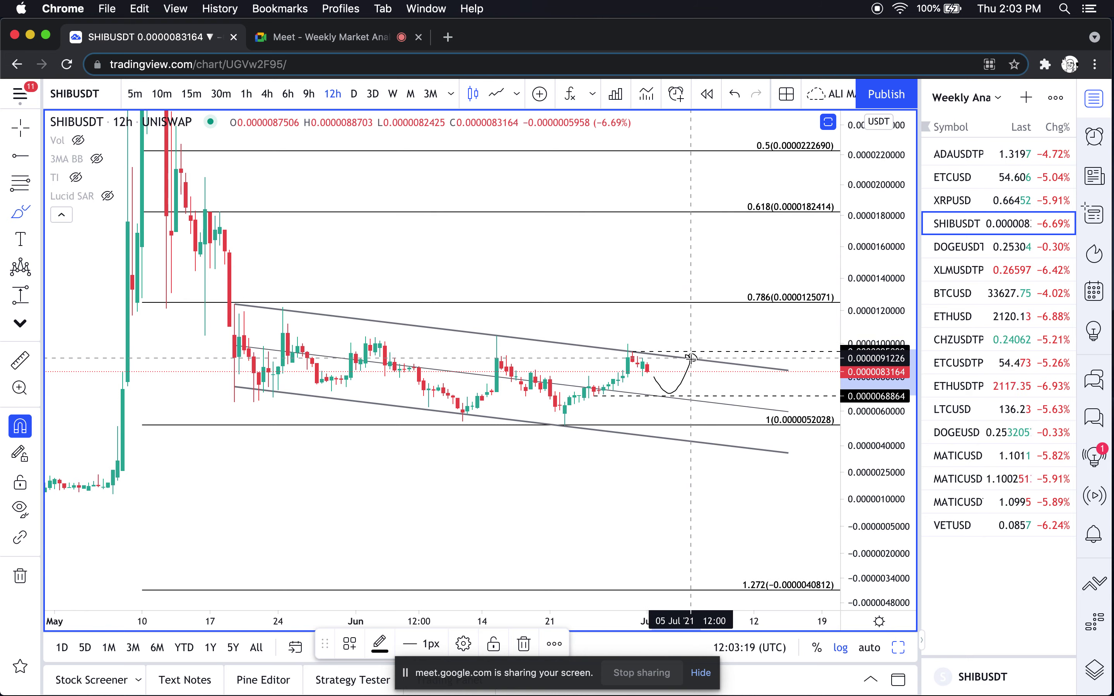
mouse_move(691, 358)
left_mouse_down()
mouse_move(725, 285)
mouse_move(704, 295)
left_mouse_up()
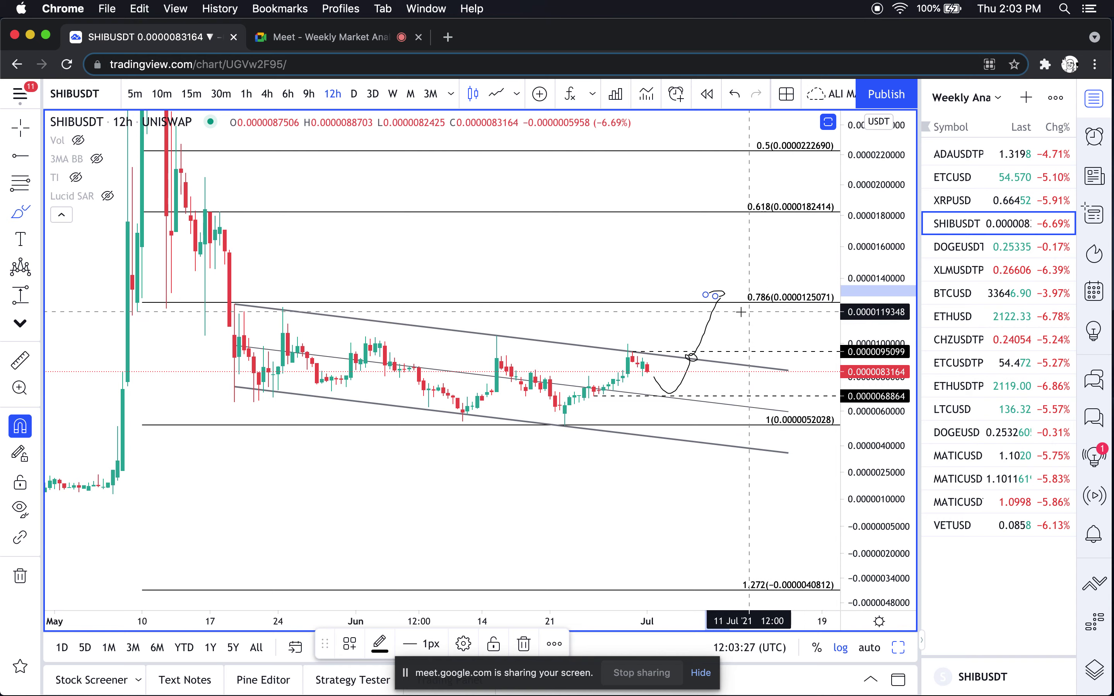
left_click_drag(898, 375, 898, 403)
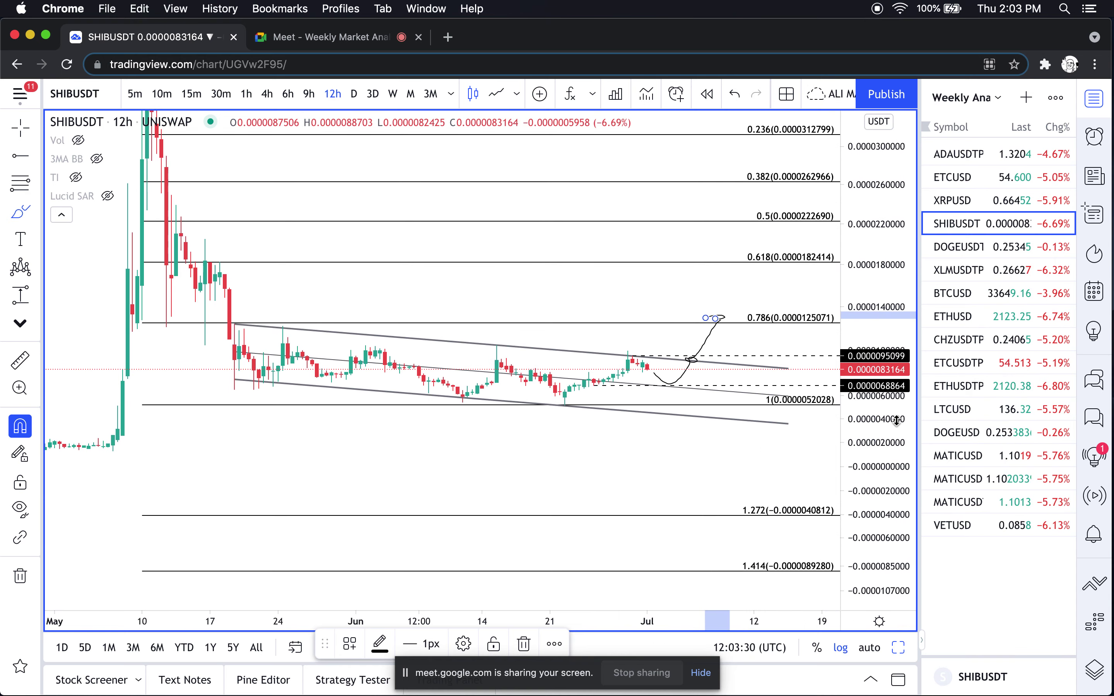
left_click(19, 133)
Recentre the channel and projected path, then switch the chart to 6h candles.
left_click_drag(92, 288, 92, 372)
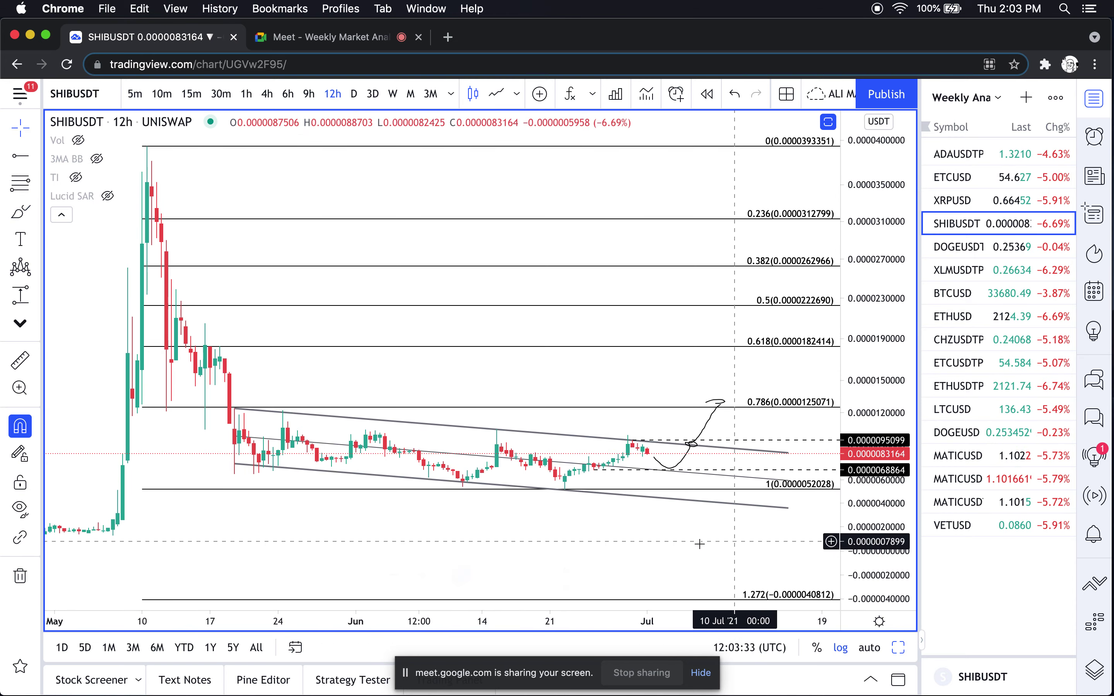
scroll(691, 507, "up", 3)
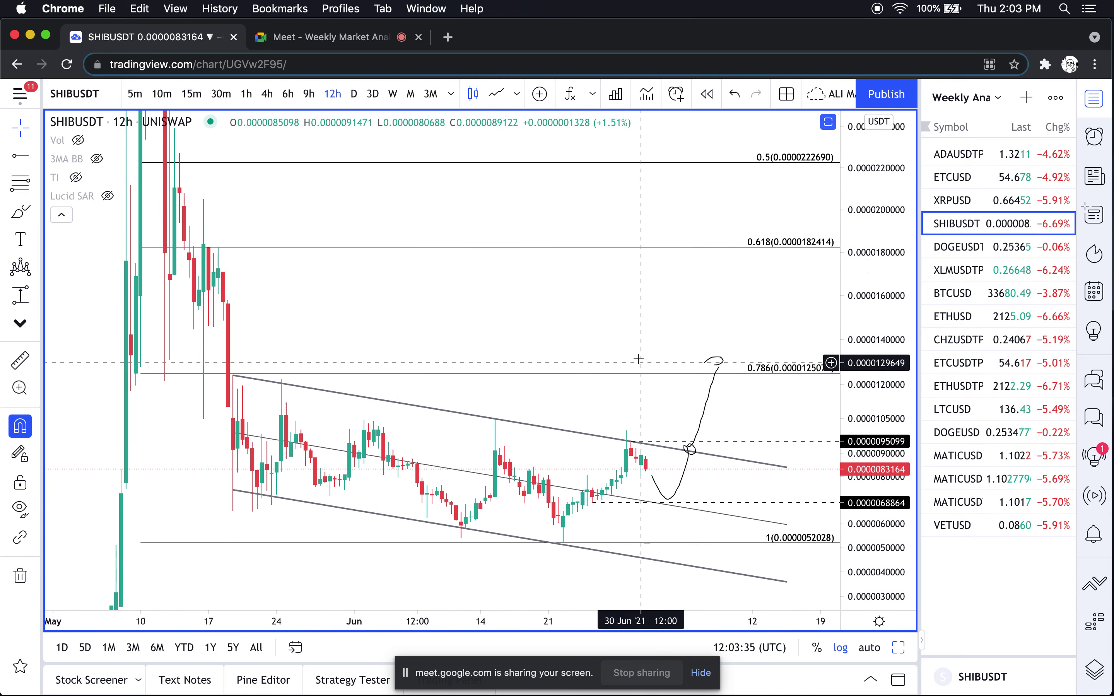
left_click_drag(721, 326, 739, 208)
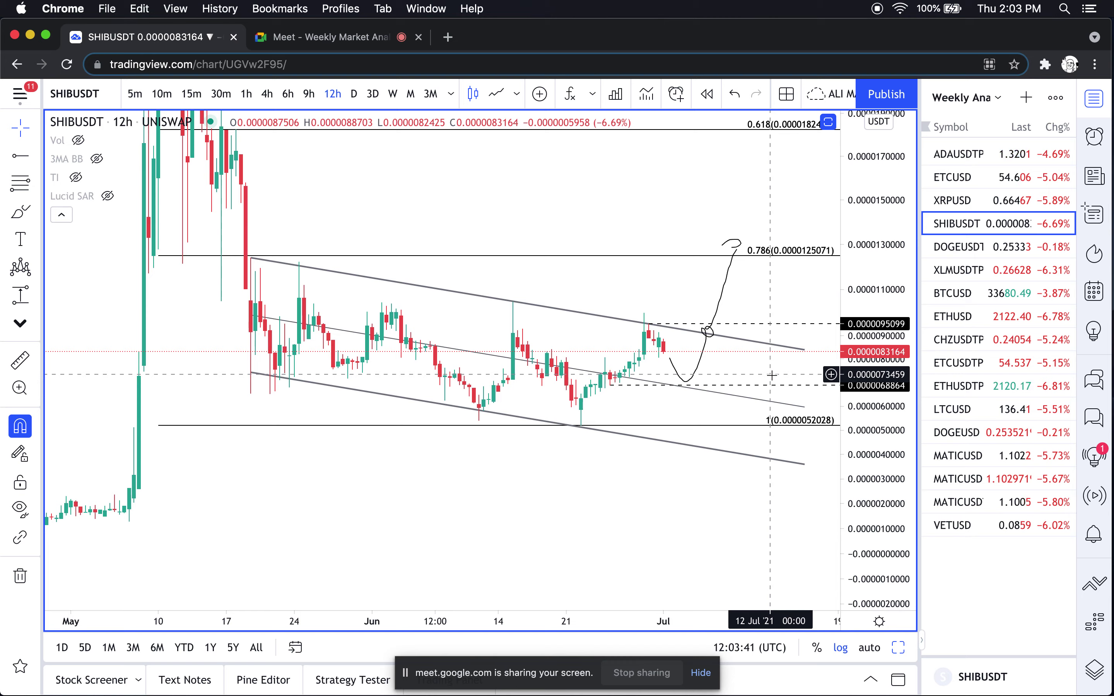
left_click(288, 94)
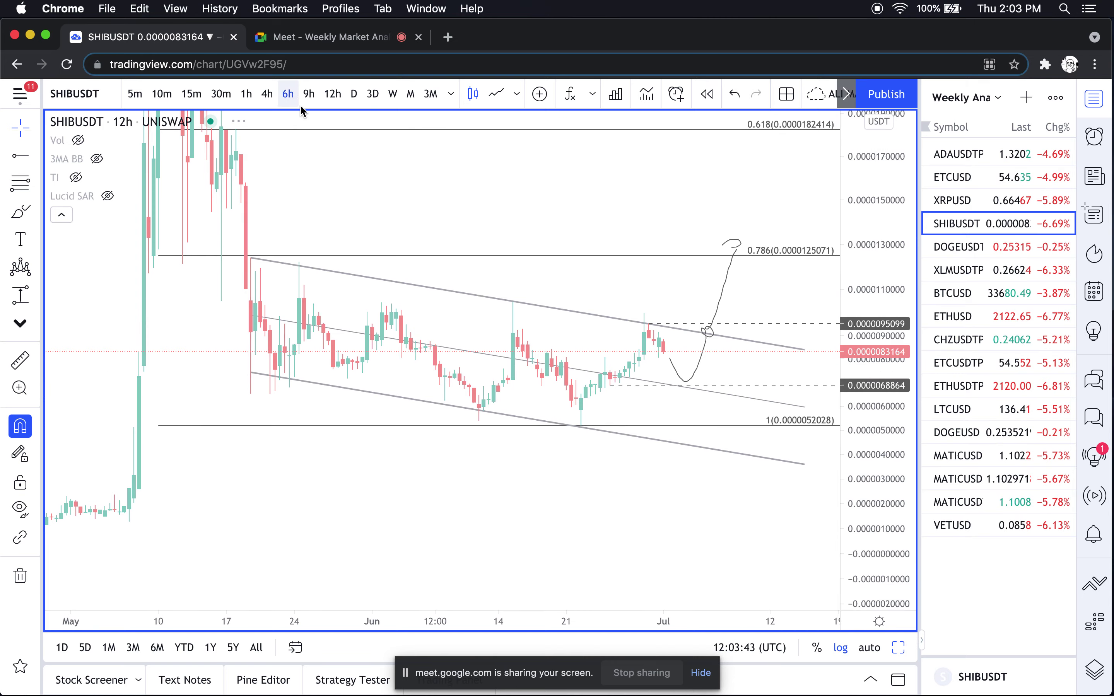
scroll(531, 329, "down", 5)
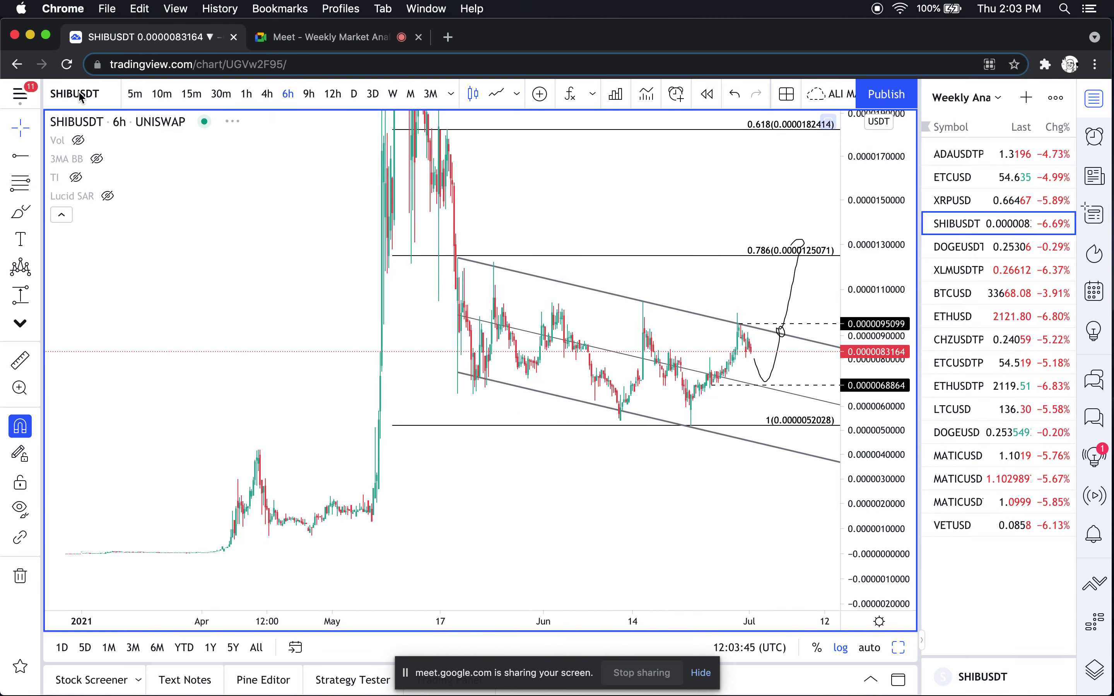
Show 3MA BB again with its BB Basis, BB Upper and BB Lower lines hidden.
left_click(97, 160)
left_click(119, 159)
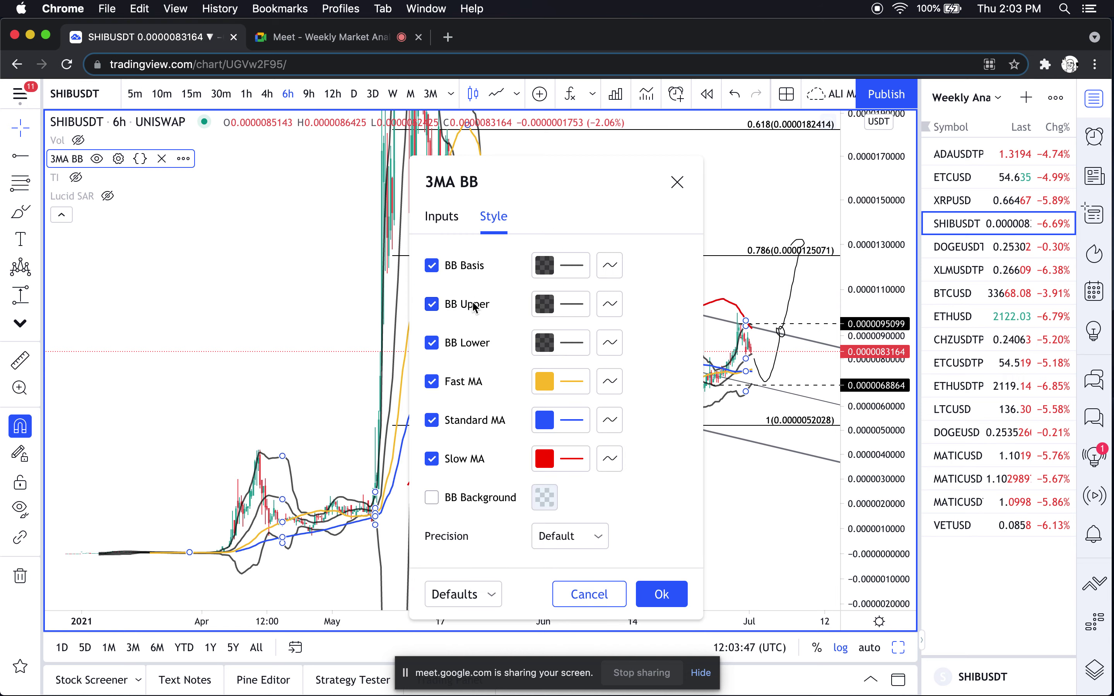
left_click(465, 267)
left_click(462, 305)
left_click(460, 344)
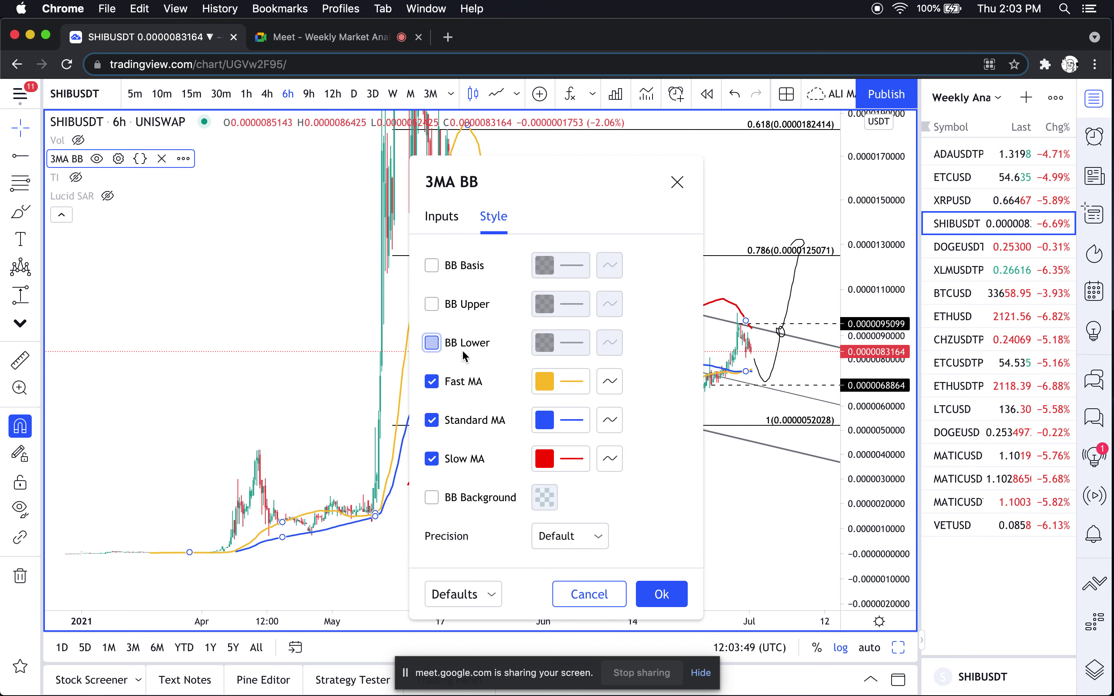
left_click(674, 603)
Erase the old freehand projection curve from the chart.
scroll(867, 456, "up", 3)
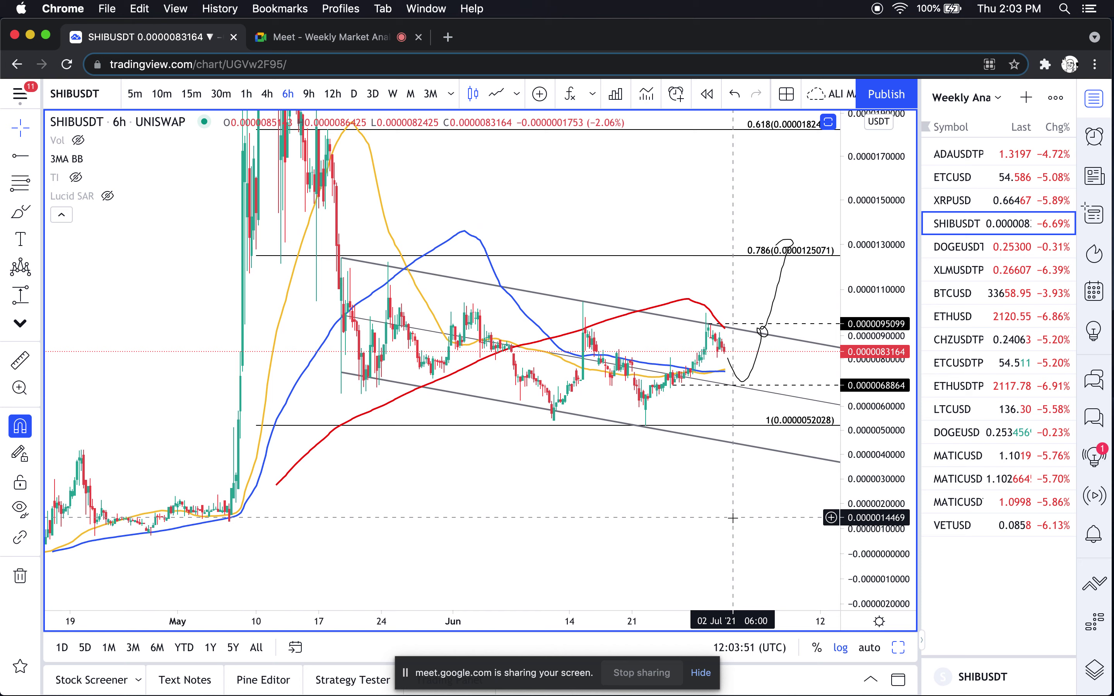
scroll(867, 454, "up", 5)
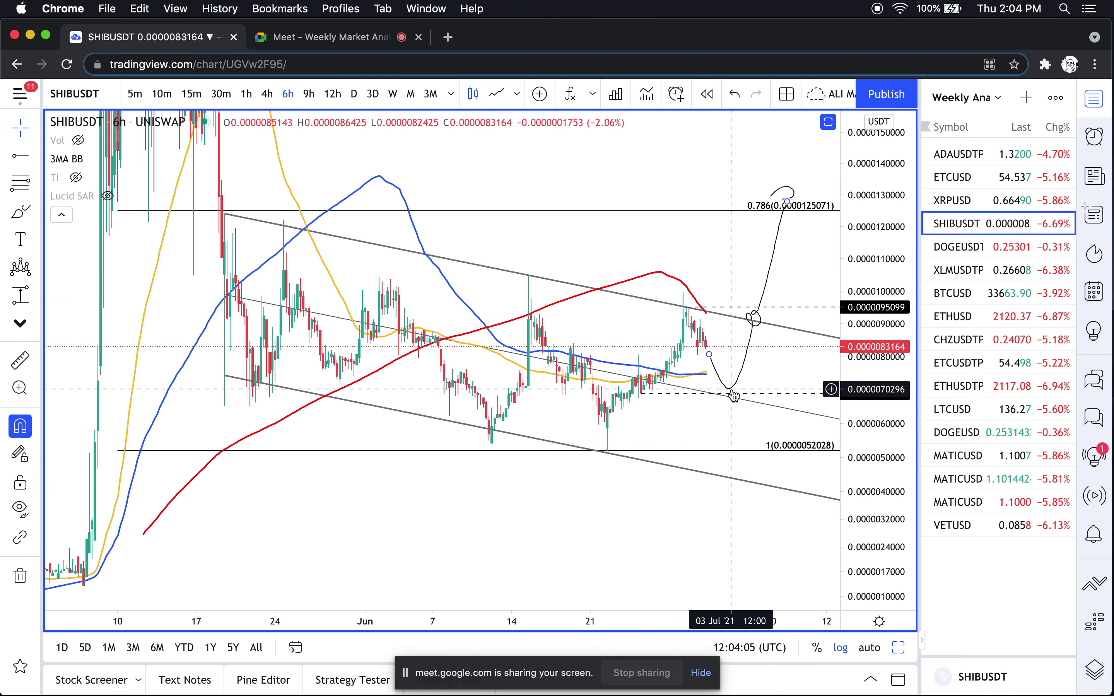
type("=")
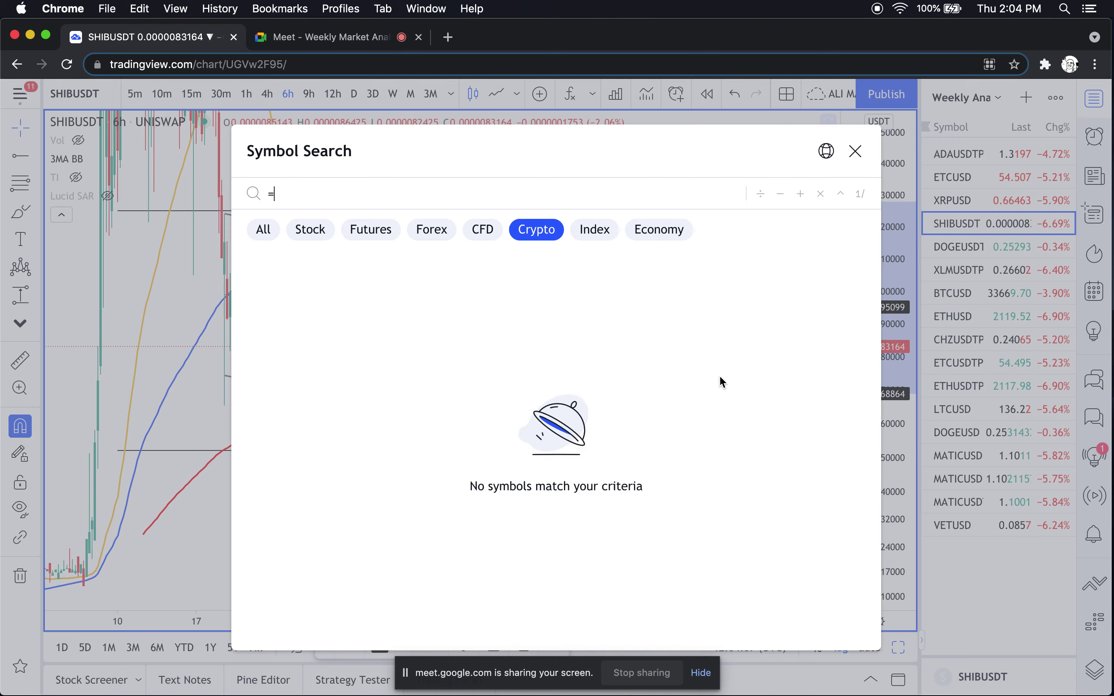
left_click(855, 150)
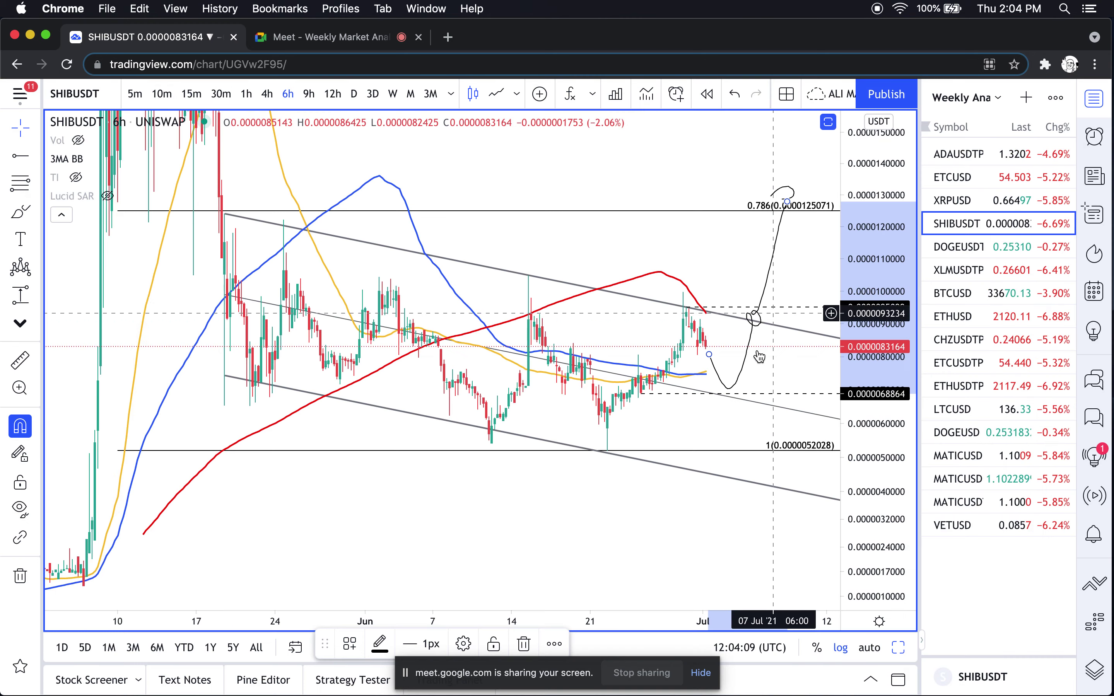
key("Delete")
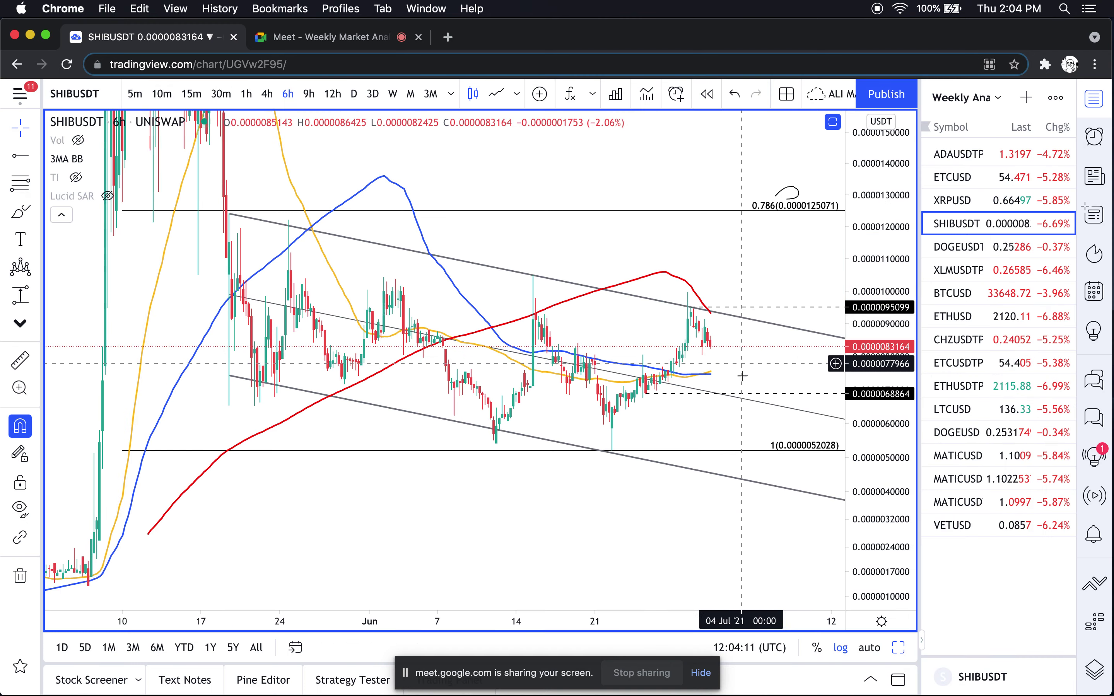
scroll(507, 300, "up", 2)
scroll(224, 263, "right", 2)
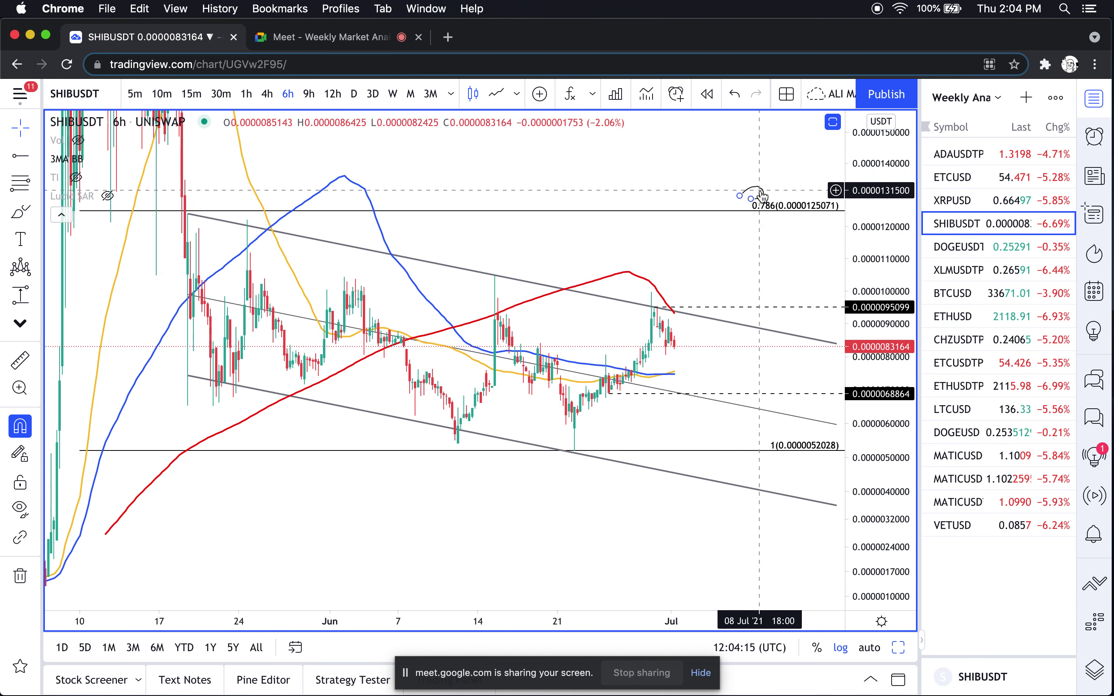
scroll(755, 249, "down", 1)
scroll(755, 249, "down", 2)
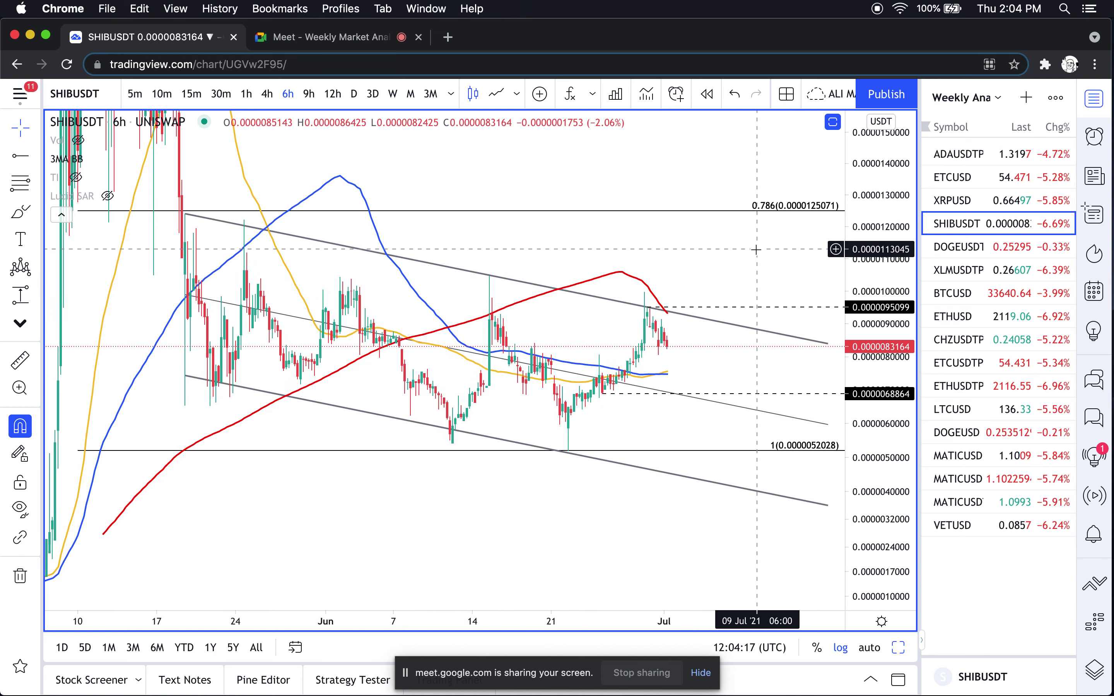
scroll(875, 251, "down", 2)
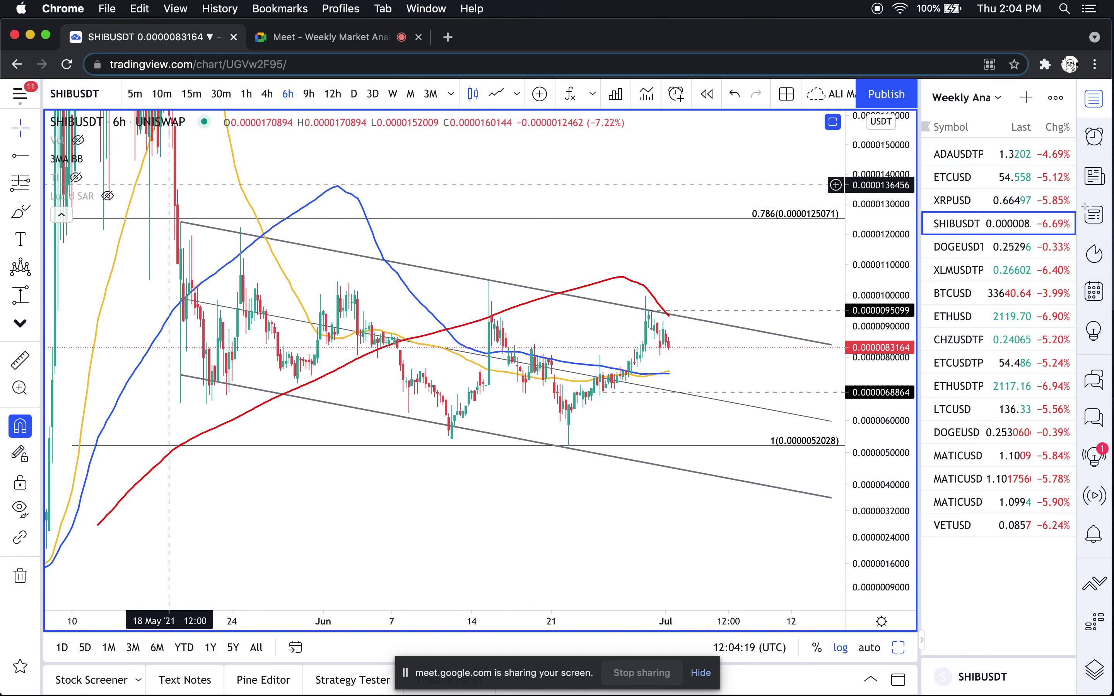
left_click(23, 239)
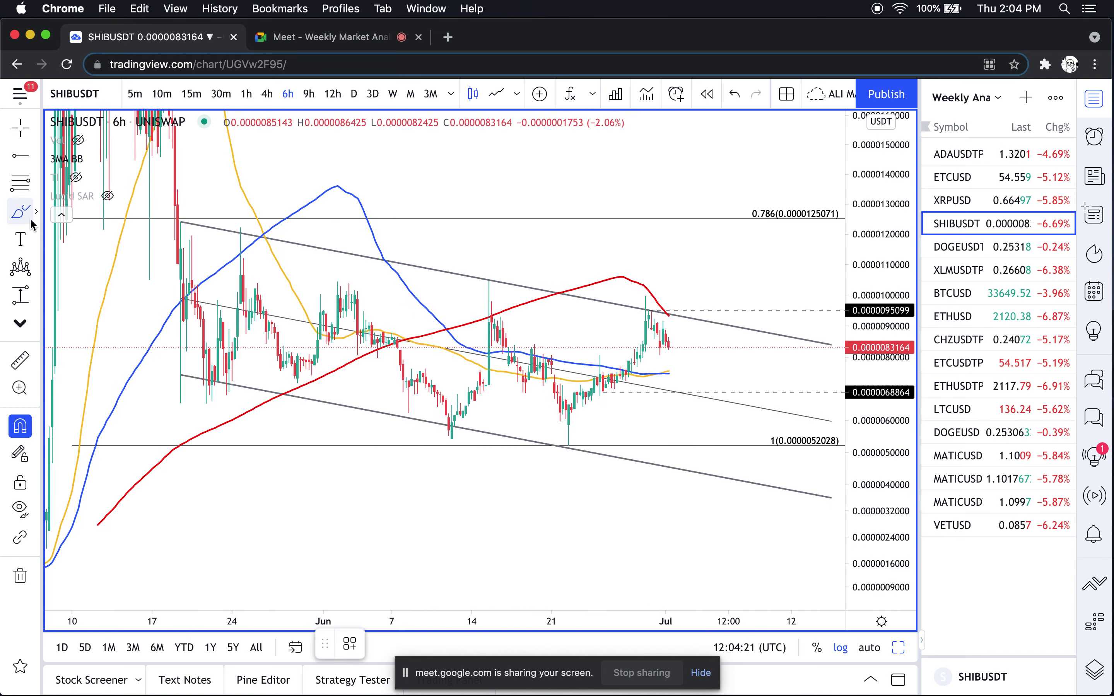
Brush a path dipping to 0.0000068864 support, rising to 0.786 Fib, plus an alternative leg to the lower channel.
left_click(29, 220)
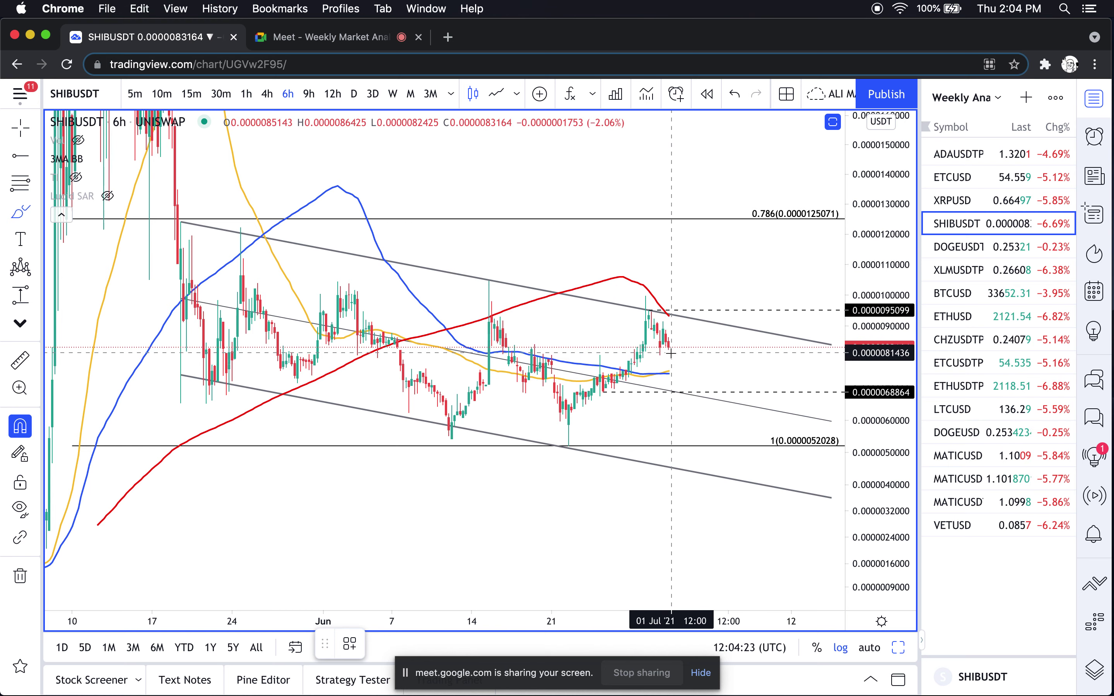
left_click_drag(668, 349, 672, 361)
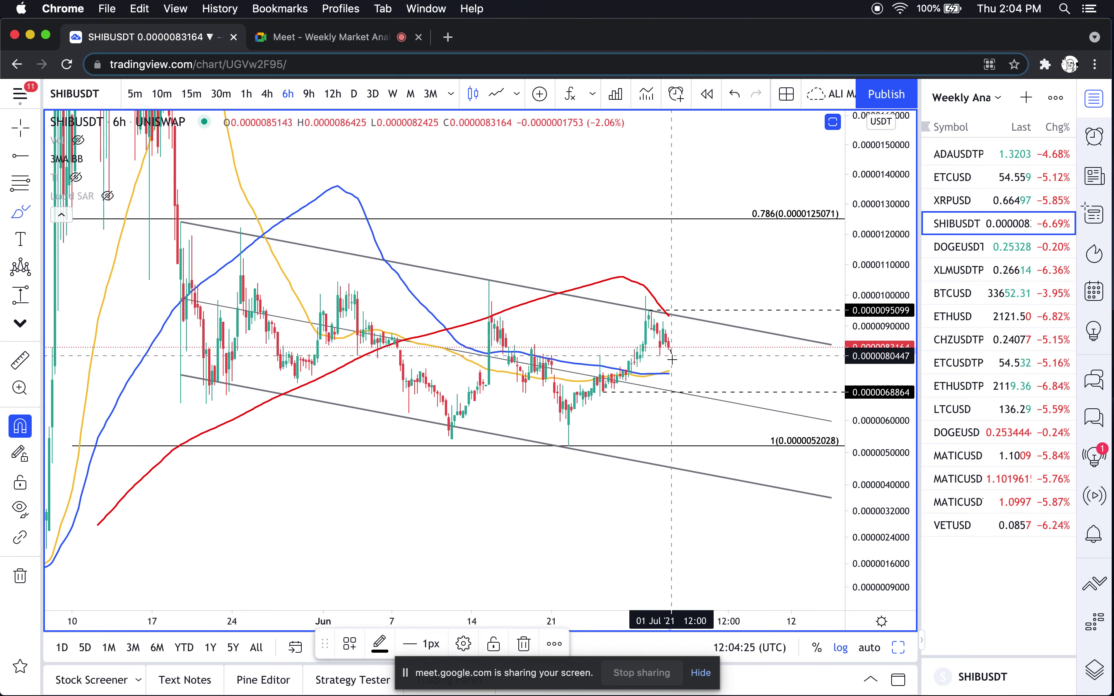
left_click_drag(673, 367, 676, 378)
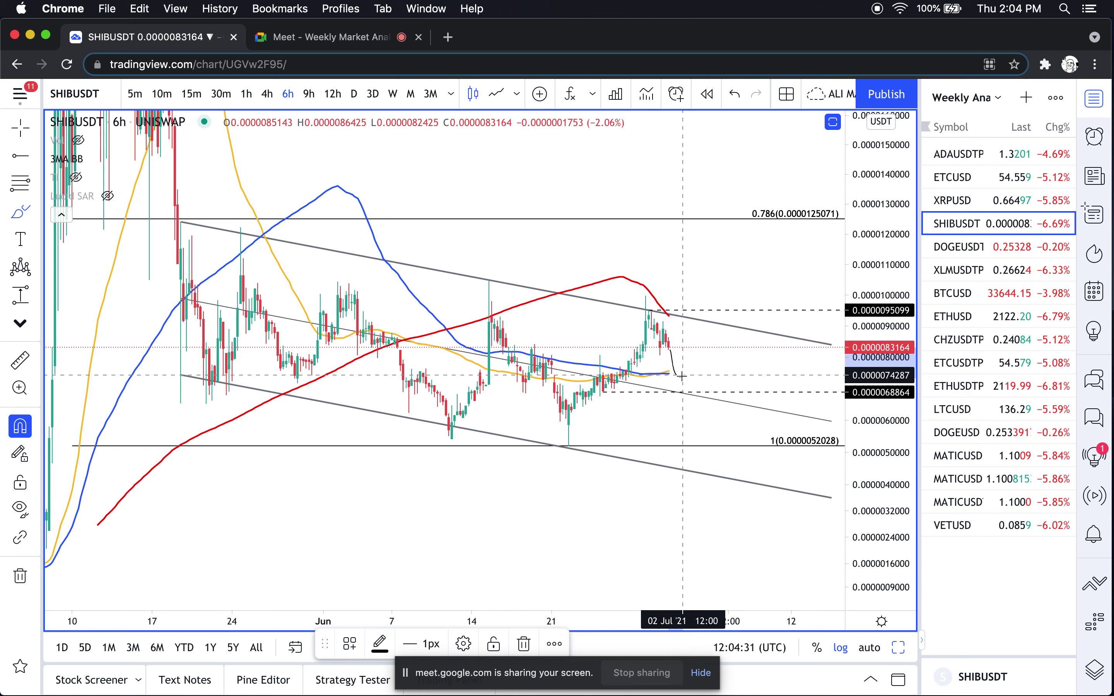
left_click_drag(687, 366, 709, 324)
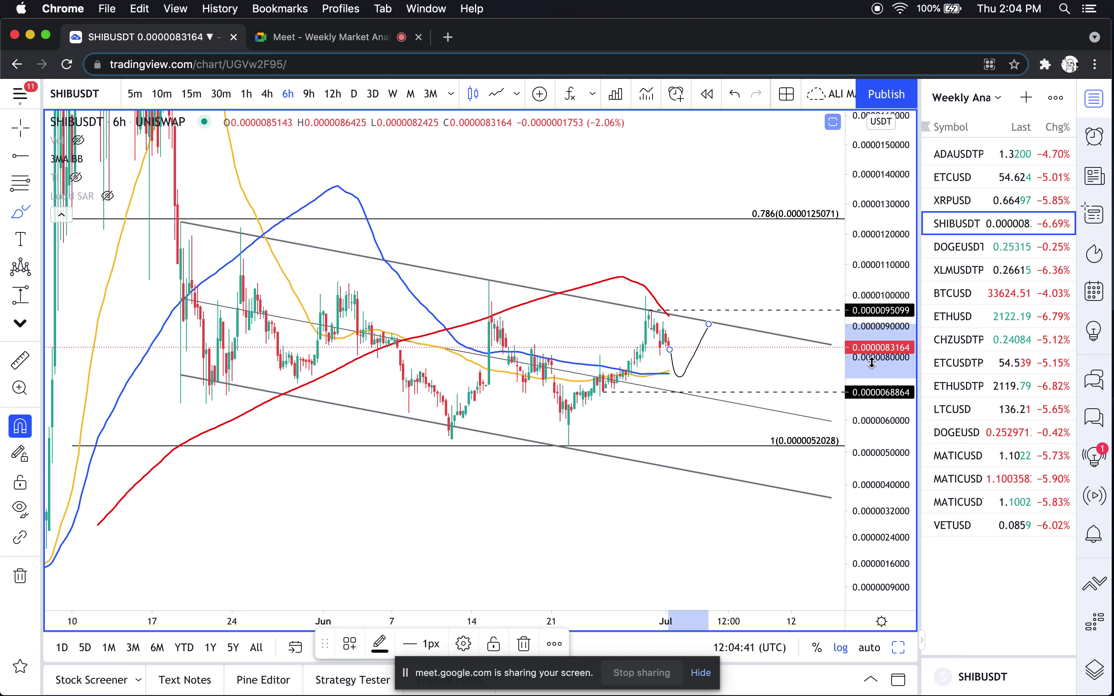
mouse_move(710, 324)
left_mouse_down()
mouse_move(747, 216)
mouse_move(757, 222)
mouse_move(724, 229)
left_mouse_up()
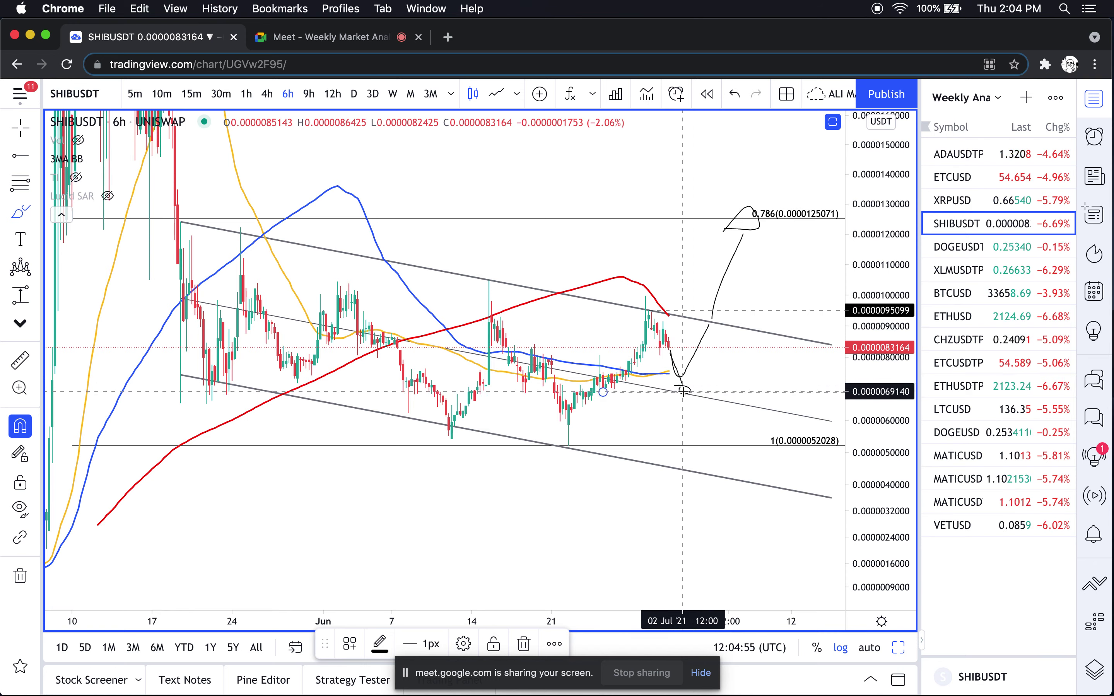
left_click_drag(684, 391, 719, 479)
scroll(720, 479, "down", 2)
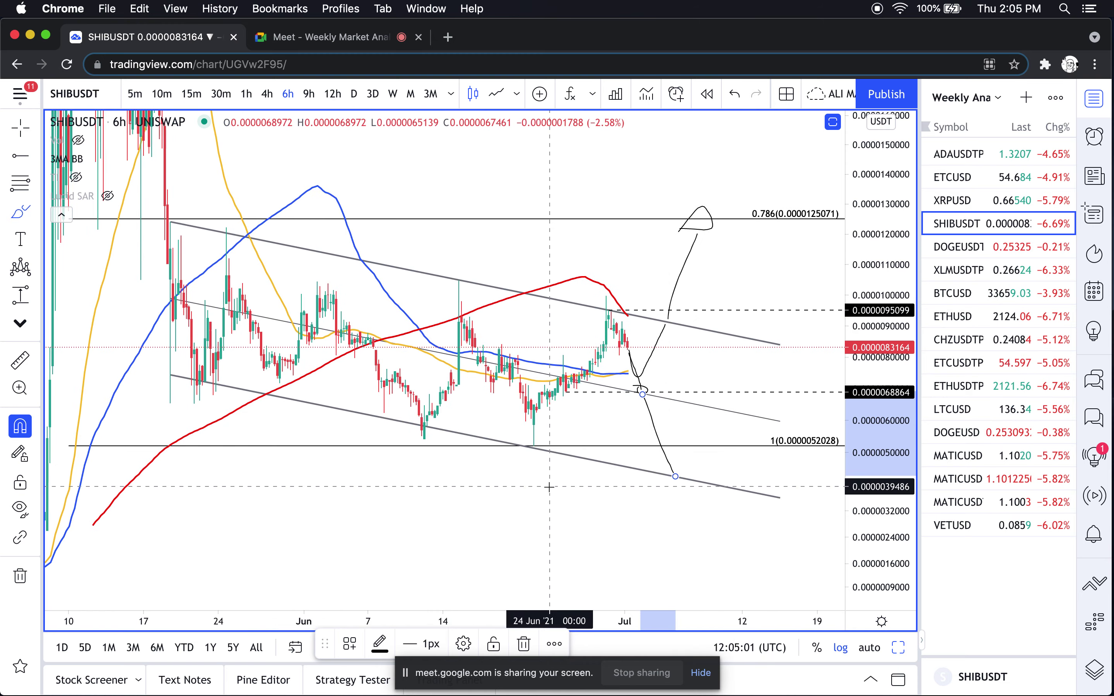
Draw a rebound leg up from the lower channel line.
scroll(549, 486, "right", 3)
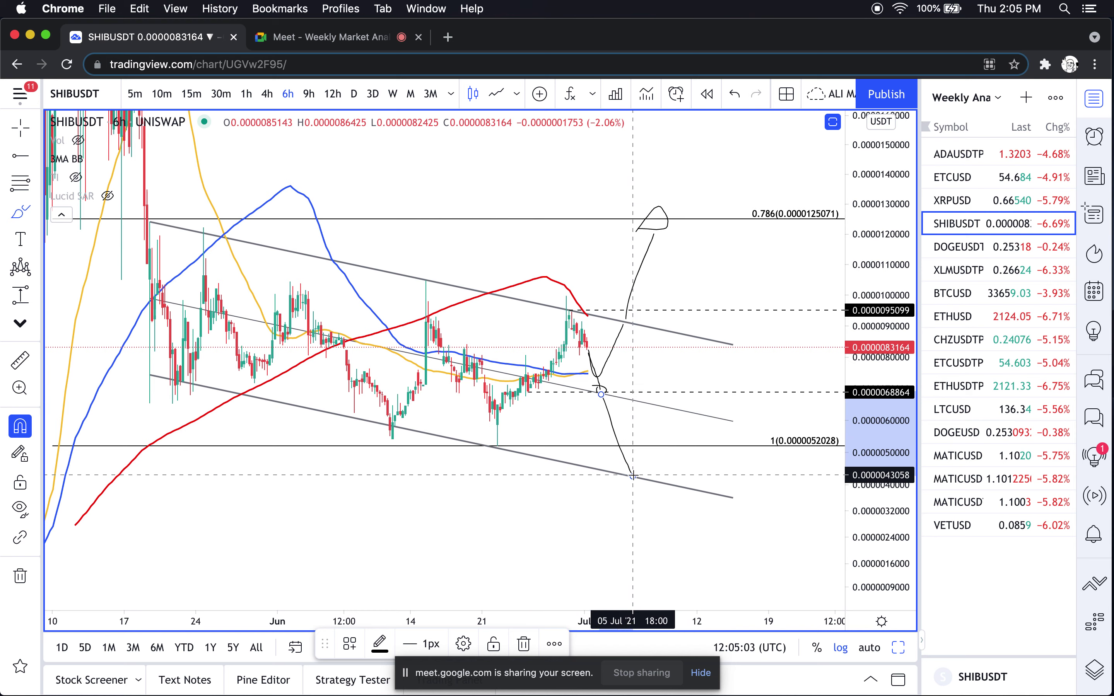
mouse_move(633, 476)
left_mouse_down()
mouse_move(675, 419)
mouse_move(690, 456)
mouse_move(732, 382)
mouse_move(743, 378)
mouse_move(766, 421)
mouse_move(822, 304)
mouse_move(832, 329)
mouse_move(805, 327)
left_mouse_up()
scroll(585, 422, "up", 5)
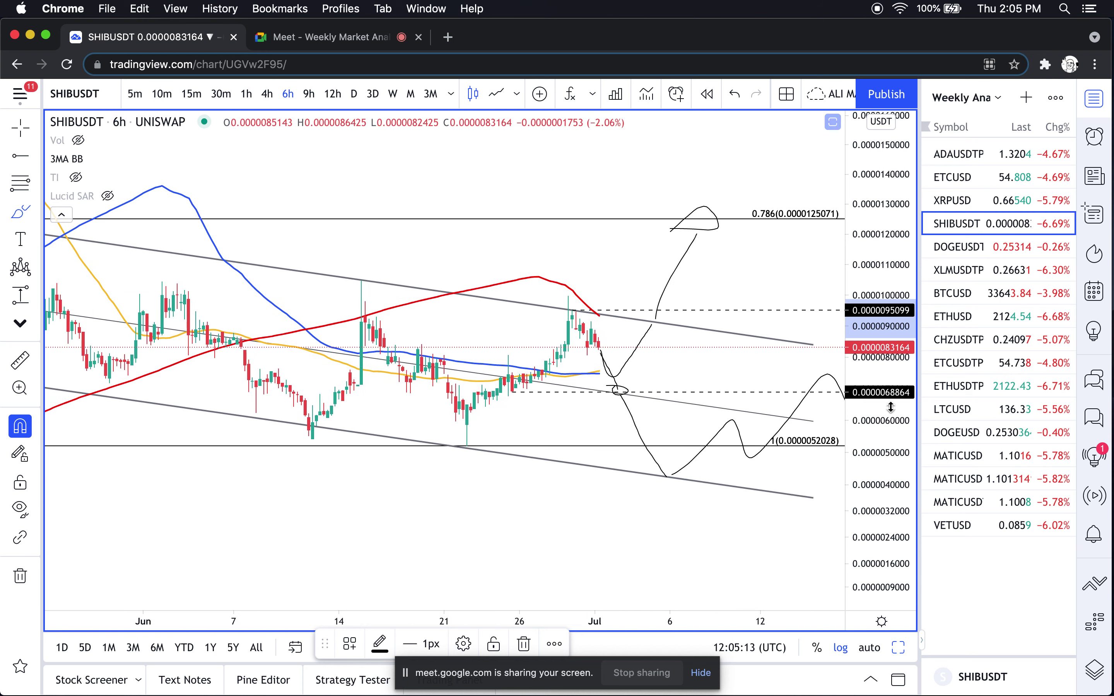
scroll(878, 435, "up", 3)
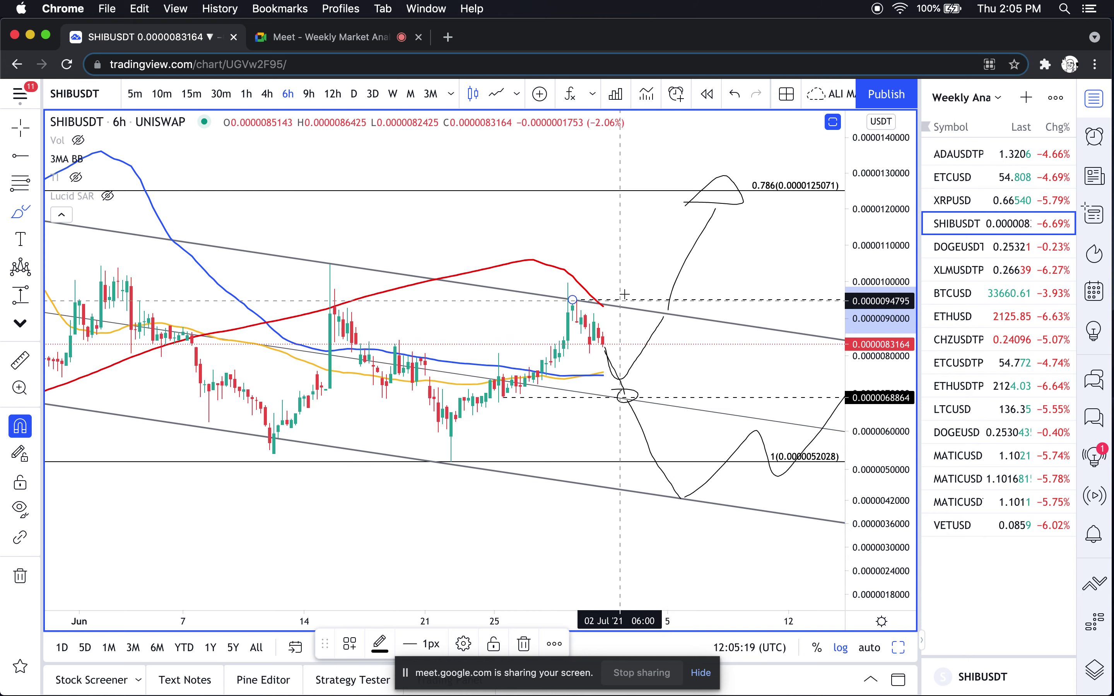
Circle the breakout point on the channel's upper line and return to the Meet tab.
left_click(603, 303)
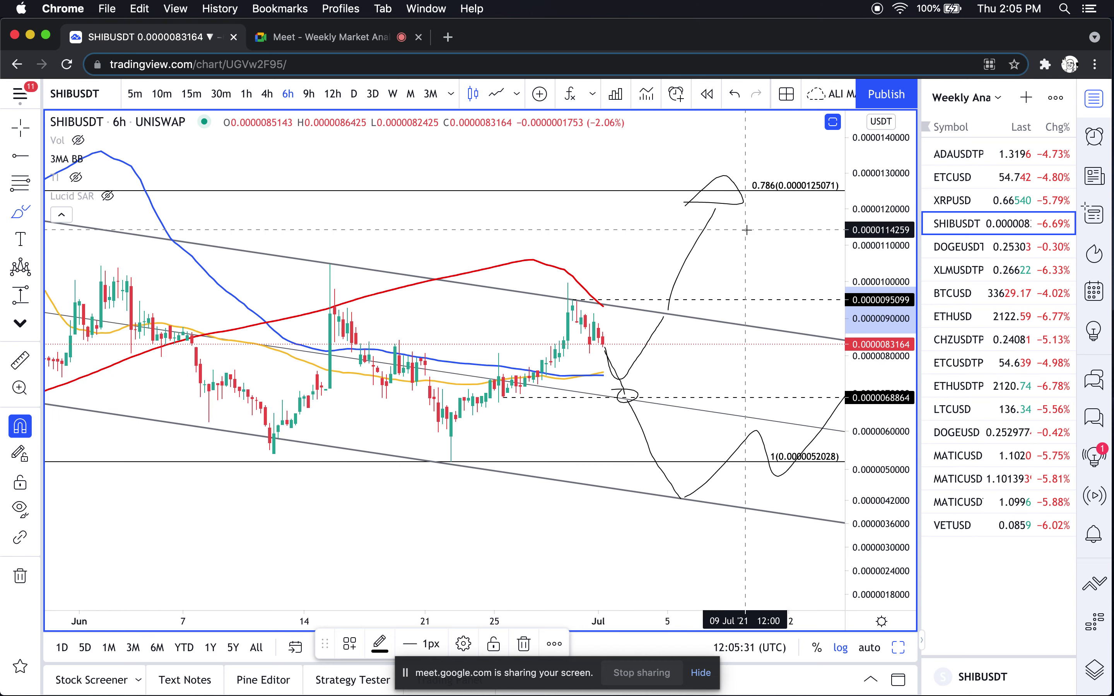
scroll(745, 319, "down", 3)
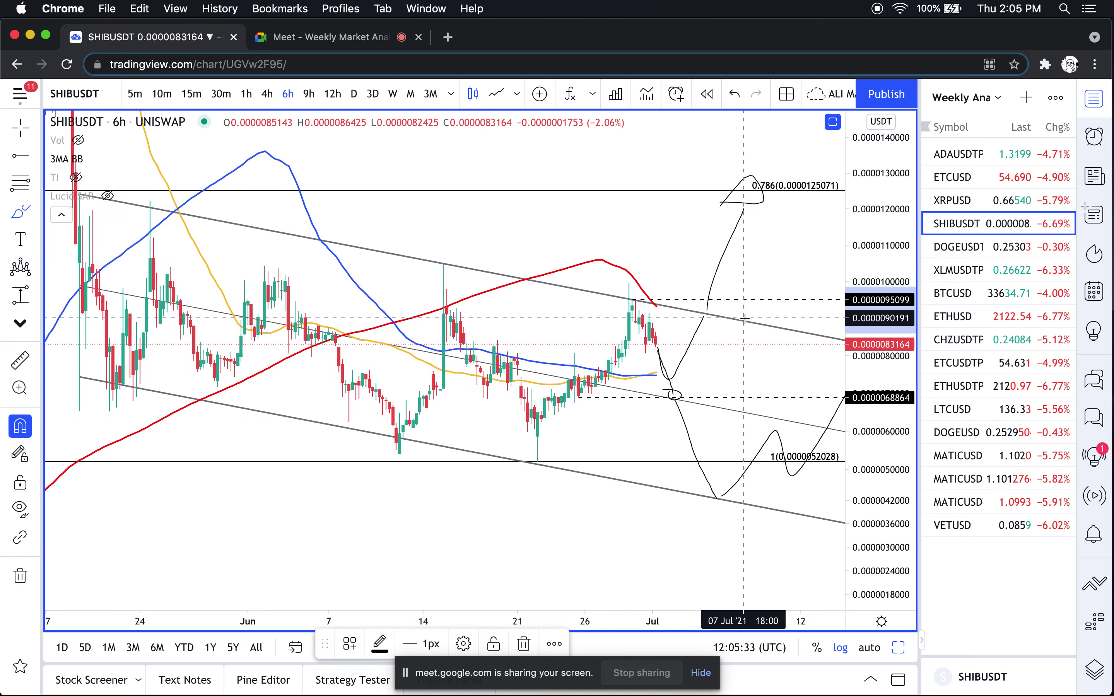
scroll(744, 319, "down", 5)
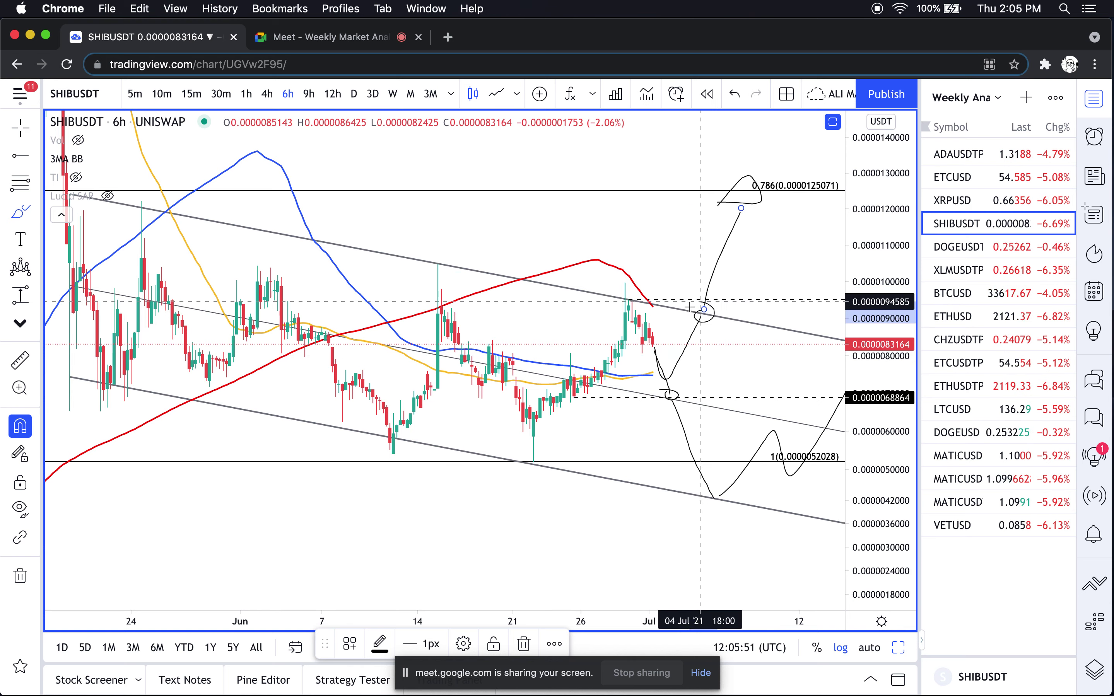
mouse_move(691, 309)
left_mouse_down()
mouse_move(736, 304)
mouse_move(704, 325)
mouse_move(745, 214)
left_mouse_up()
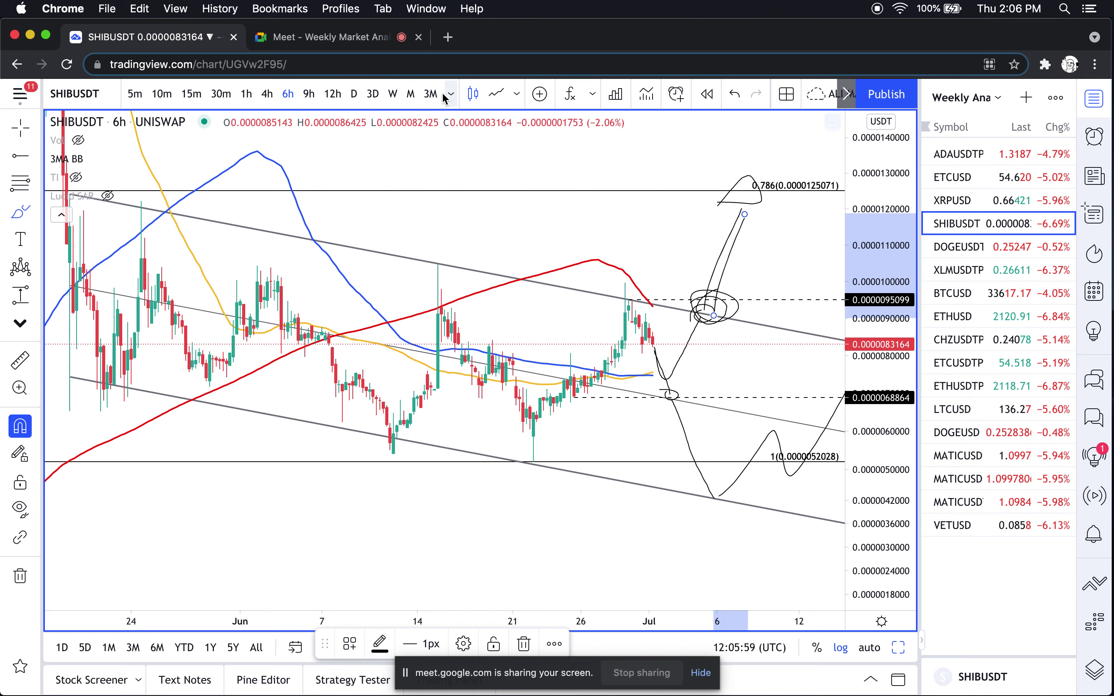
left_click(351, 41)
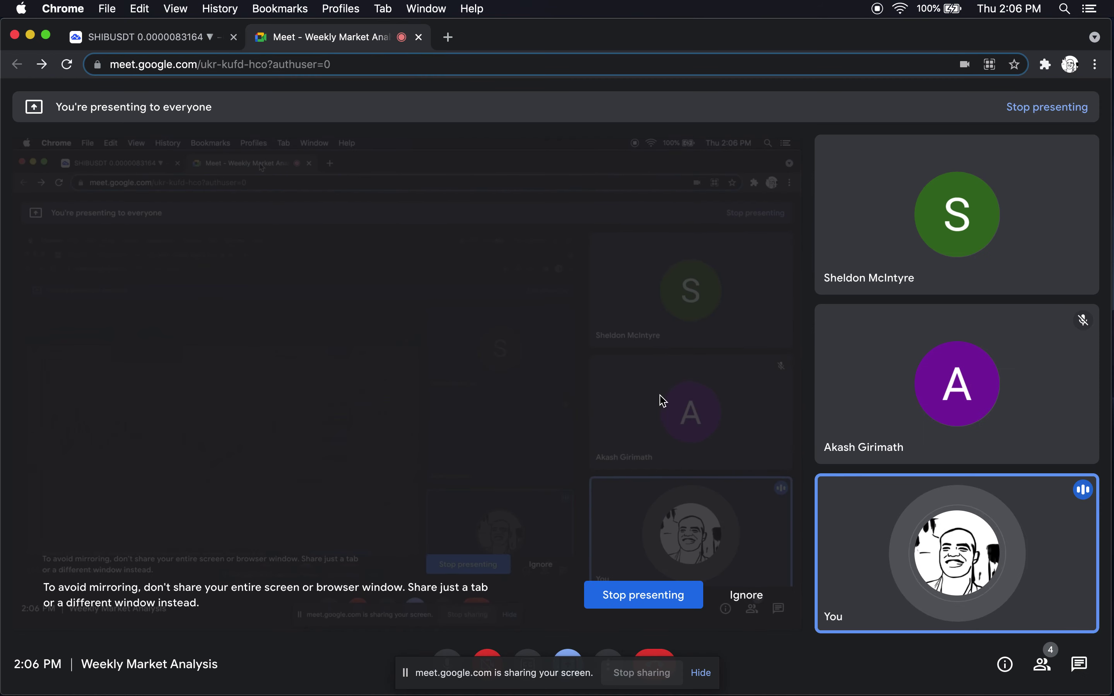
Stop presenting the screen in the Weekly Market Analysis call.
left_click(669, 597)
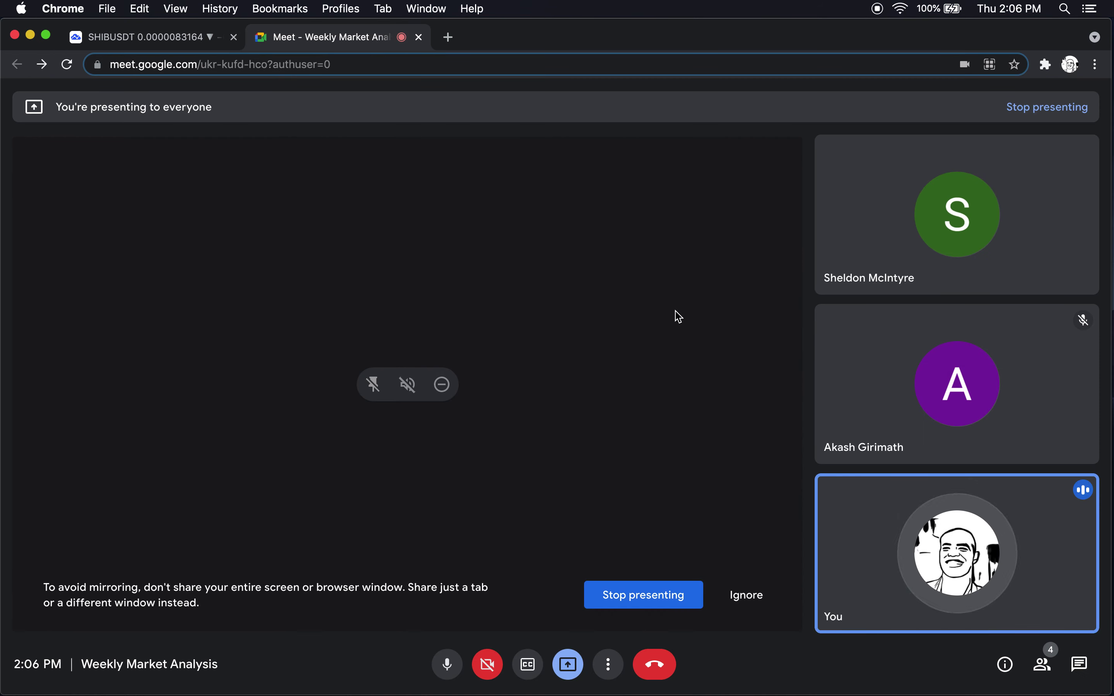